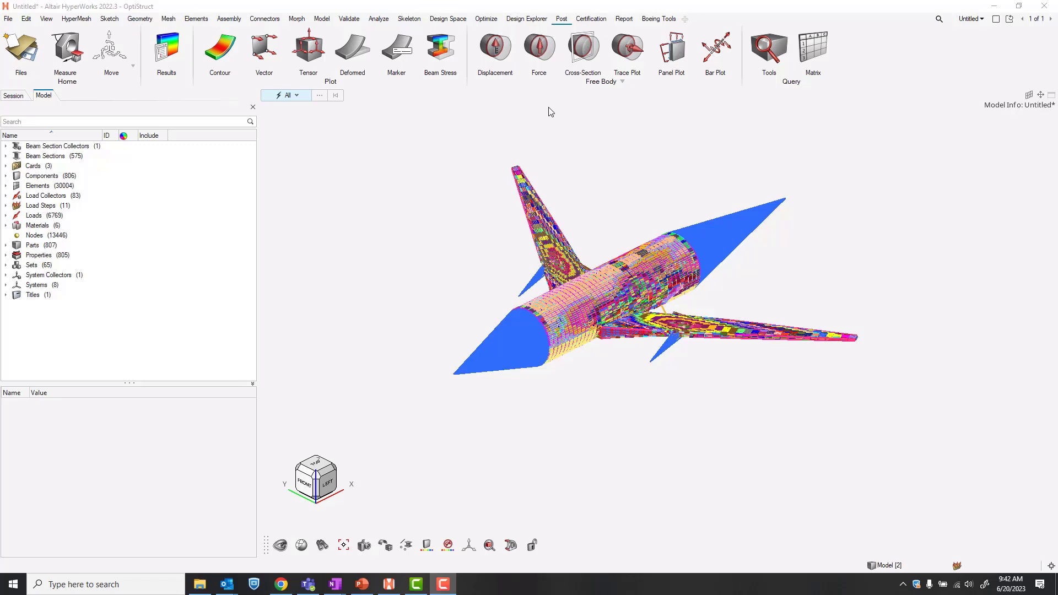
Import the gfem.op2 results file onto the aircraft model, loading SUBCASE 1 = BC-Braking
click(154, 41)
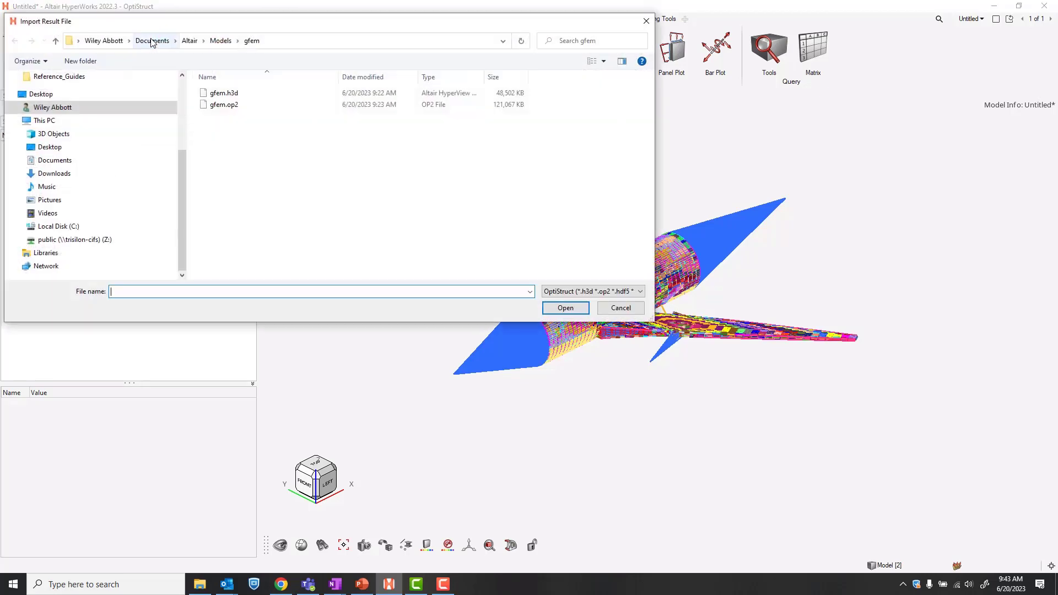
click(215, 106)
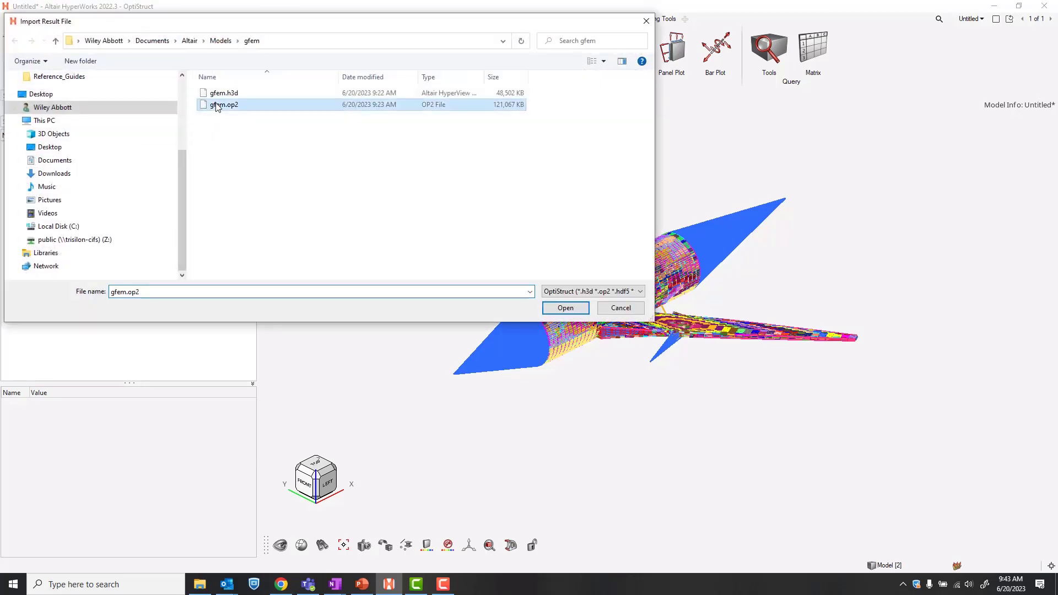
click(571, 308)
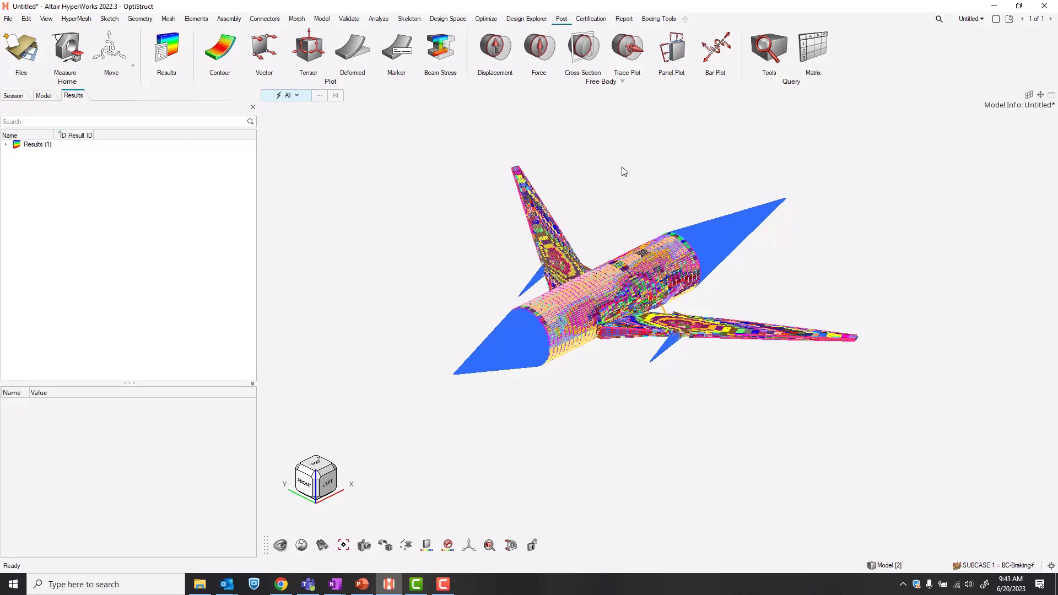
Isolate element set set117 from Sets > SET_ELEM and fit the fuselage barrel in view
click(44, 96)
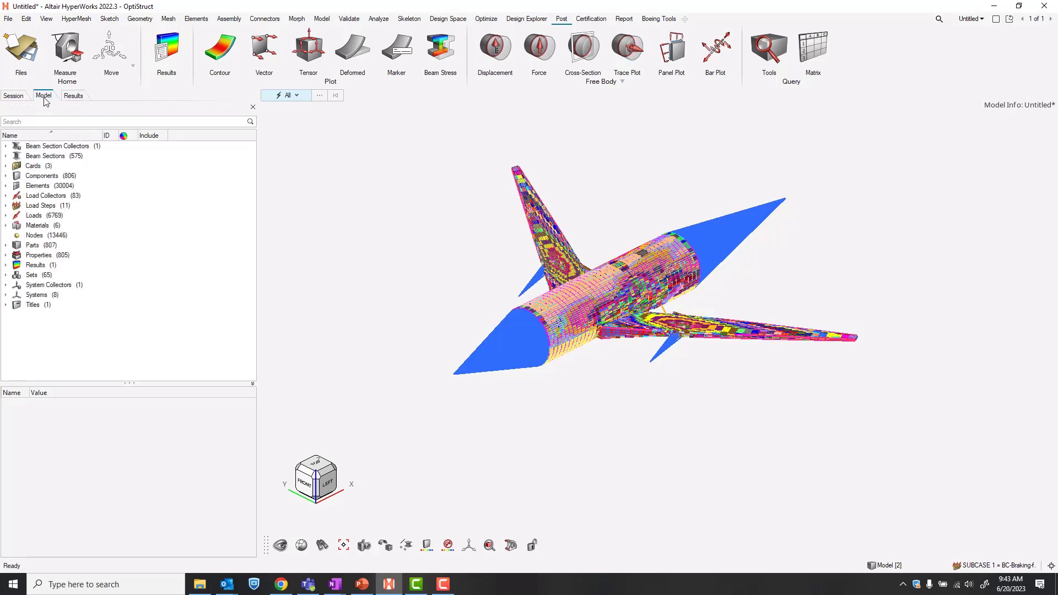
click(6, 276)
click(17, 286)
scroll(80, 326, down, 15)
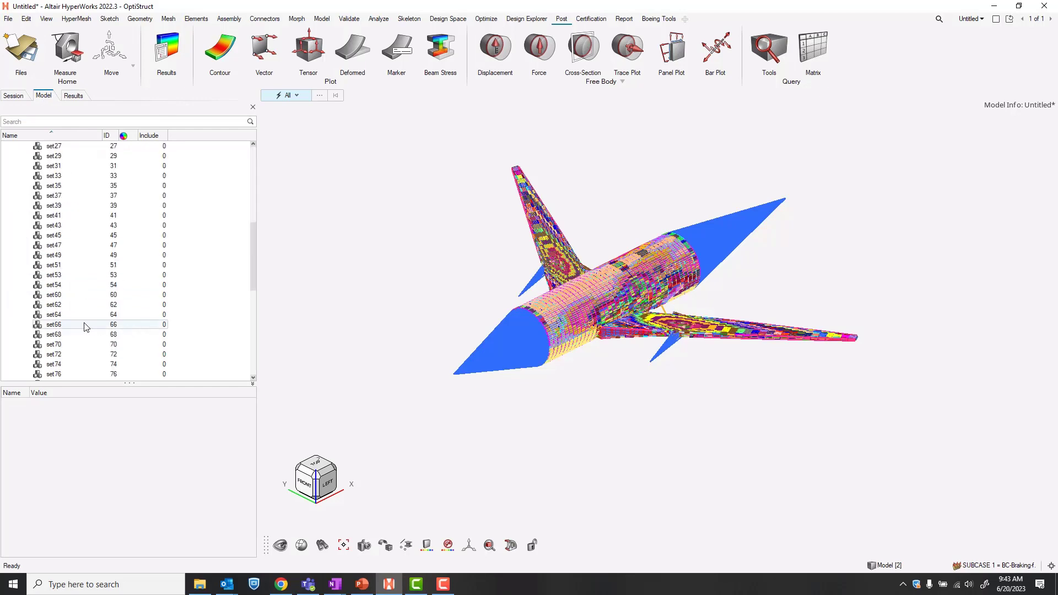
click(70, 365)
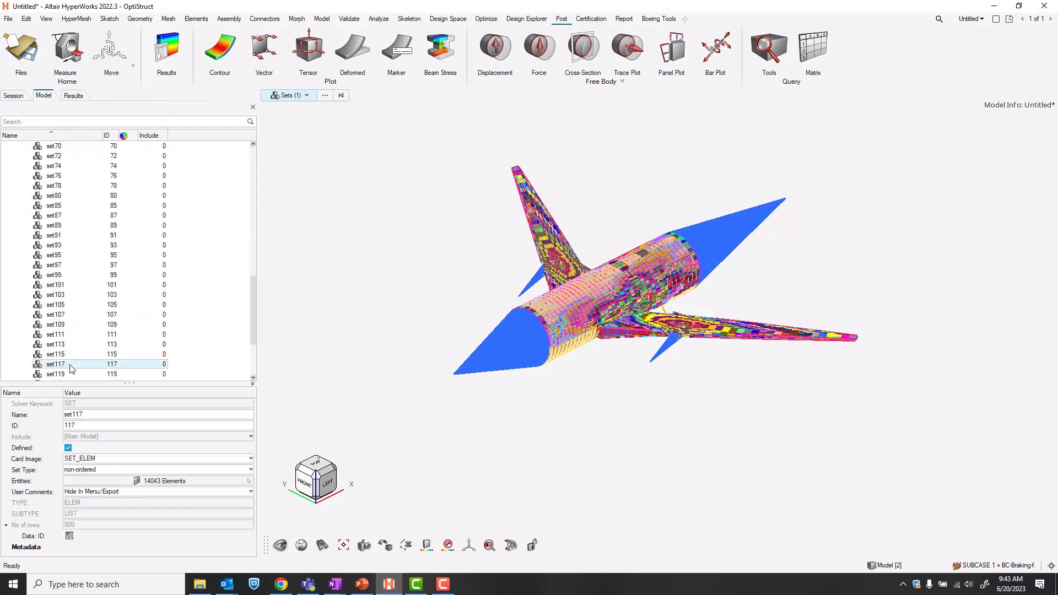
key(i)
click(678, 380)
key(f)
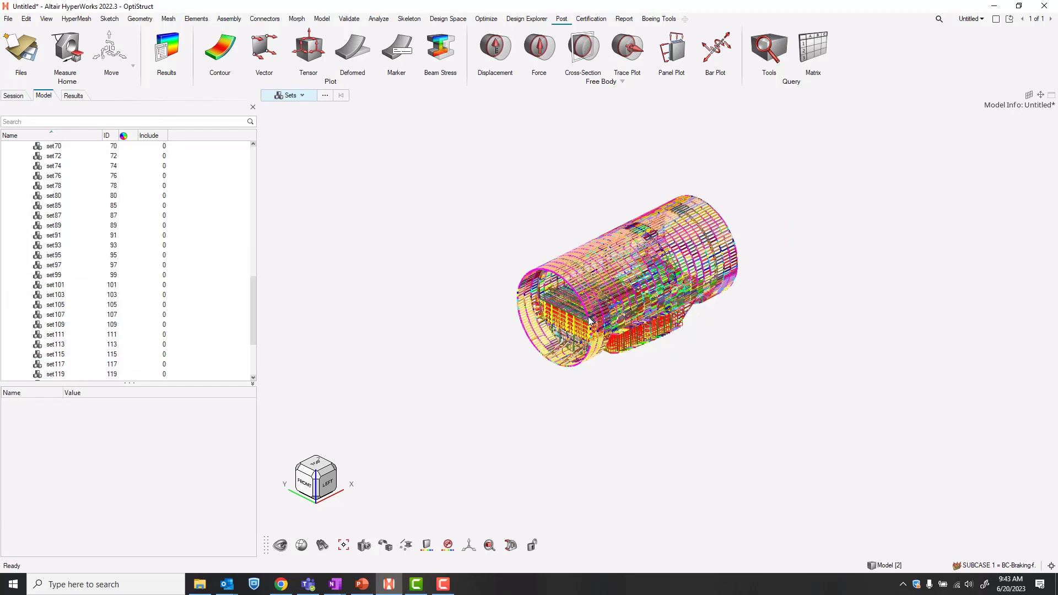
scroll(661, 394, up, 5)
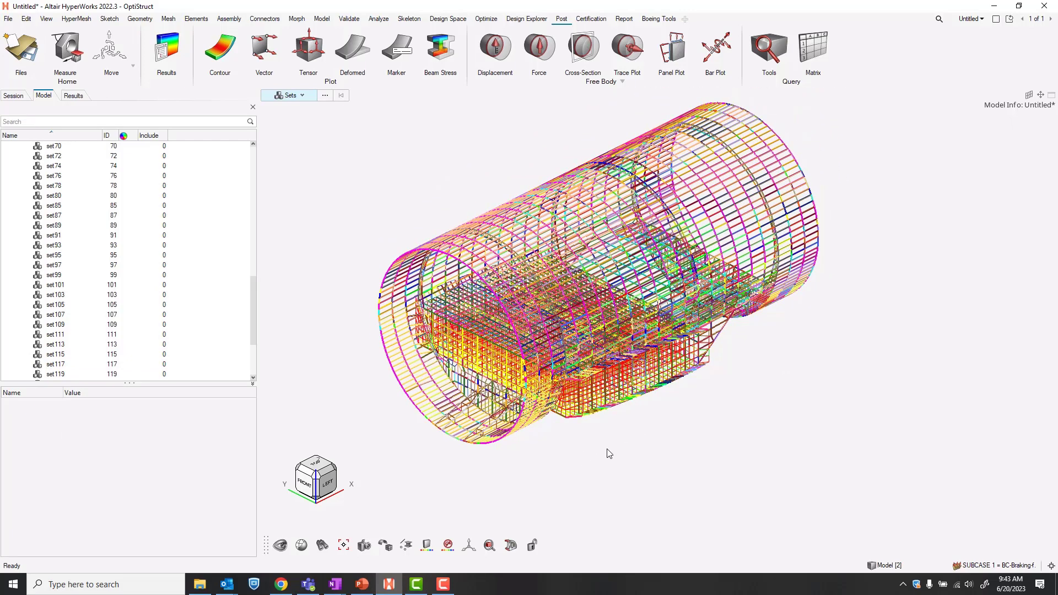
Display the barrel as shaded elements with mesh lines
right_click(356, 236)
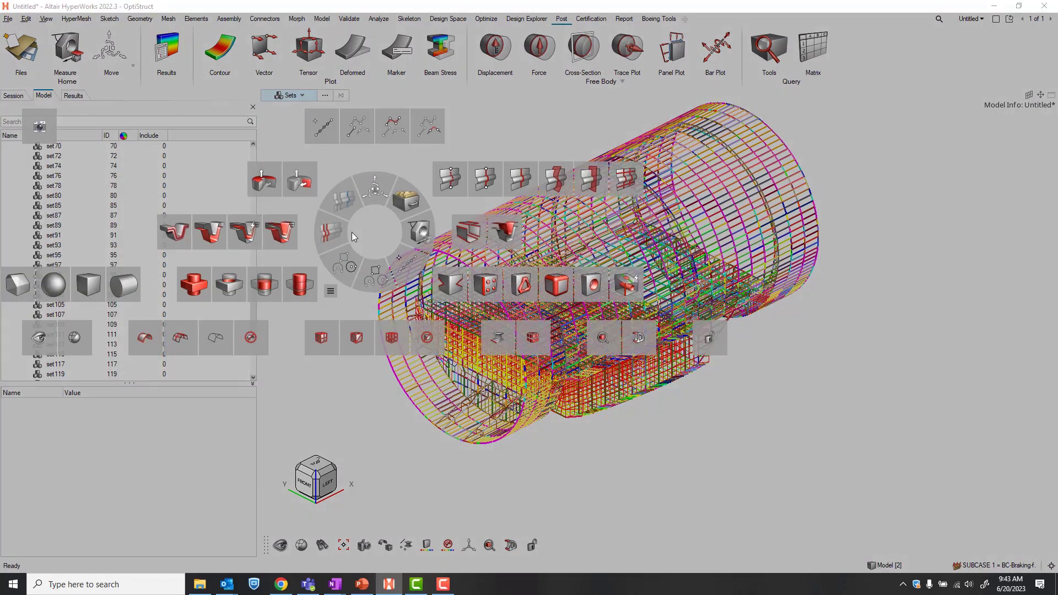
click(322, 338)
mouse_move(874, 384)
middle_down()
mouse_move(869, 419)
mouse_move(826, 416)
middle_up()
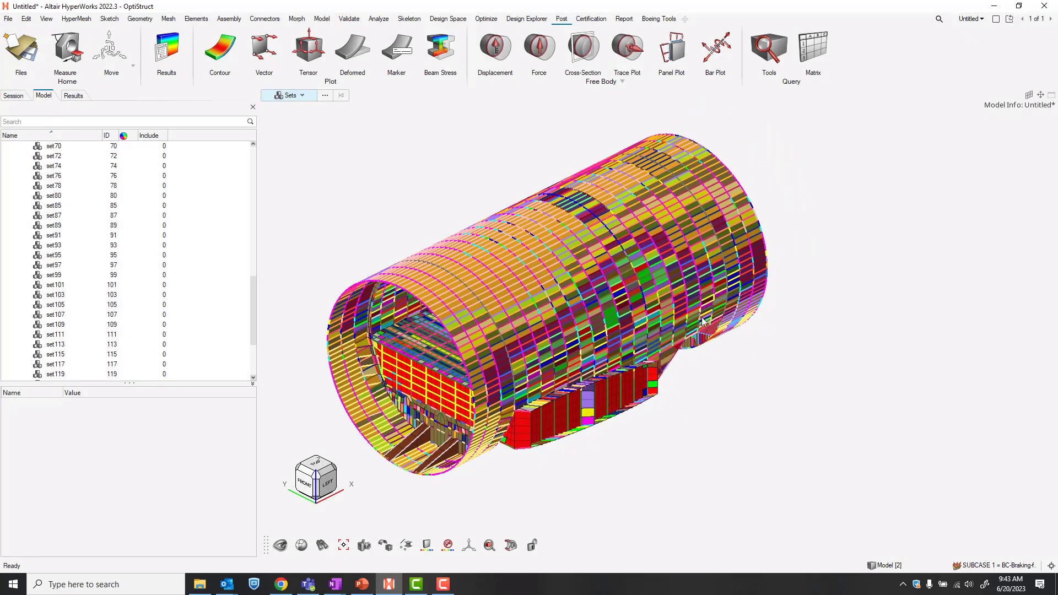
Start a new free-body section group in Trace Plot named mid_body
click(628, 55)
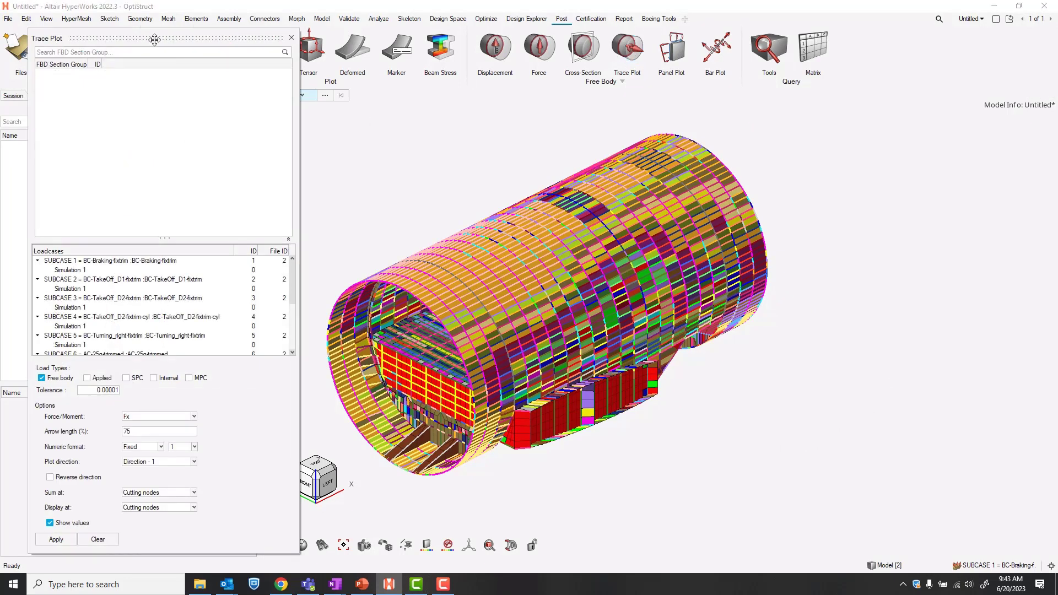
mouse_move(154, 39)
mouse_down()
mouse_move(811, 86)
mouse_move(897, 32)
mouse_up()
right_click(828, 99)
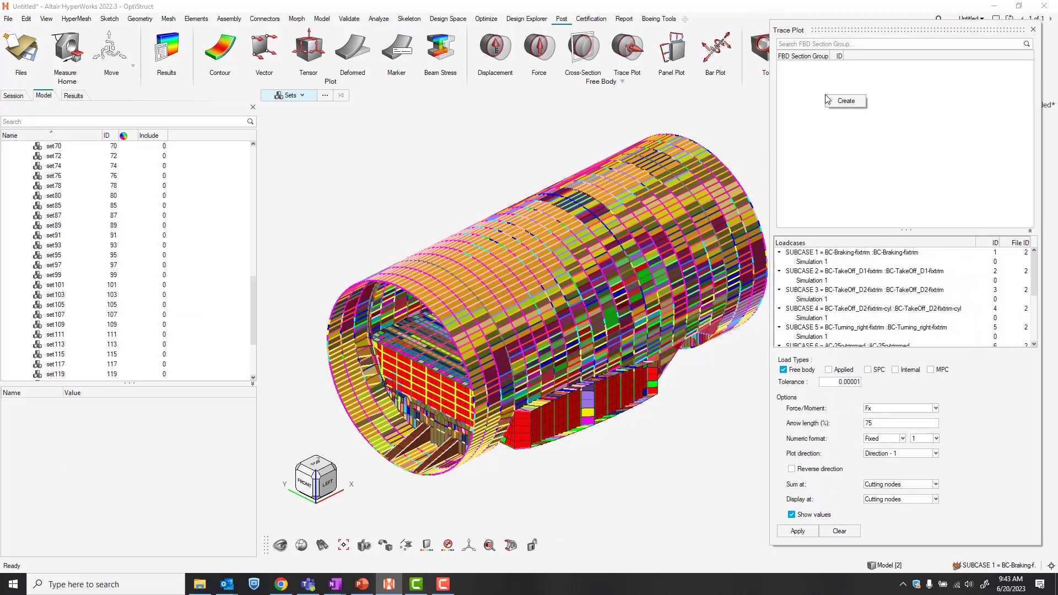
click(844, 101)
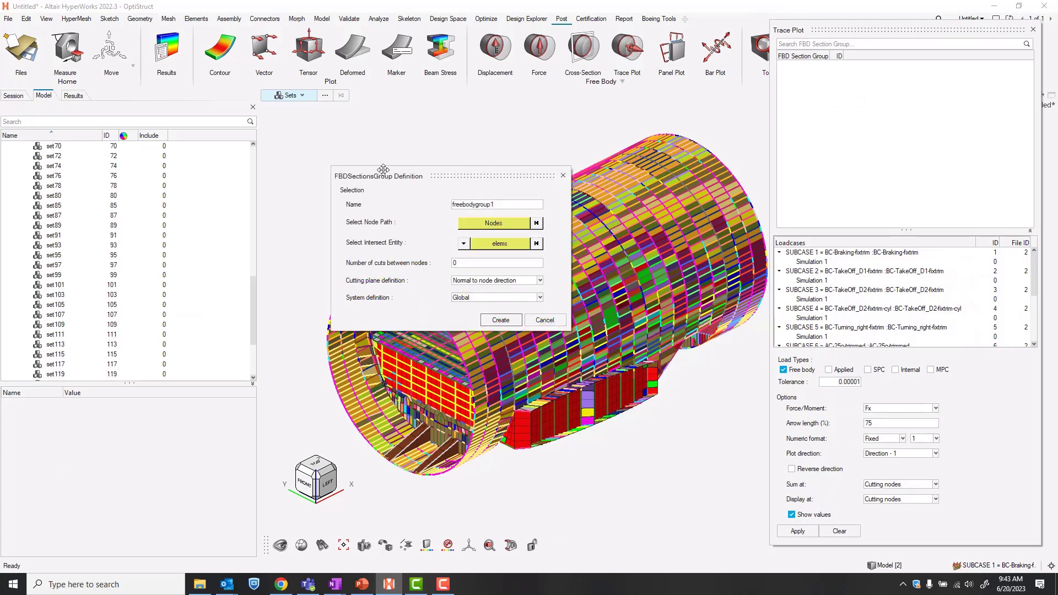
double_click(501, 203)
text(mid_body)
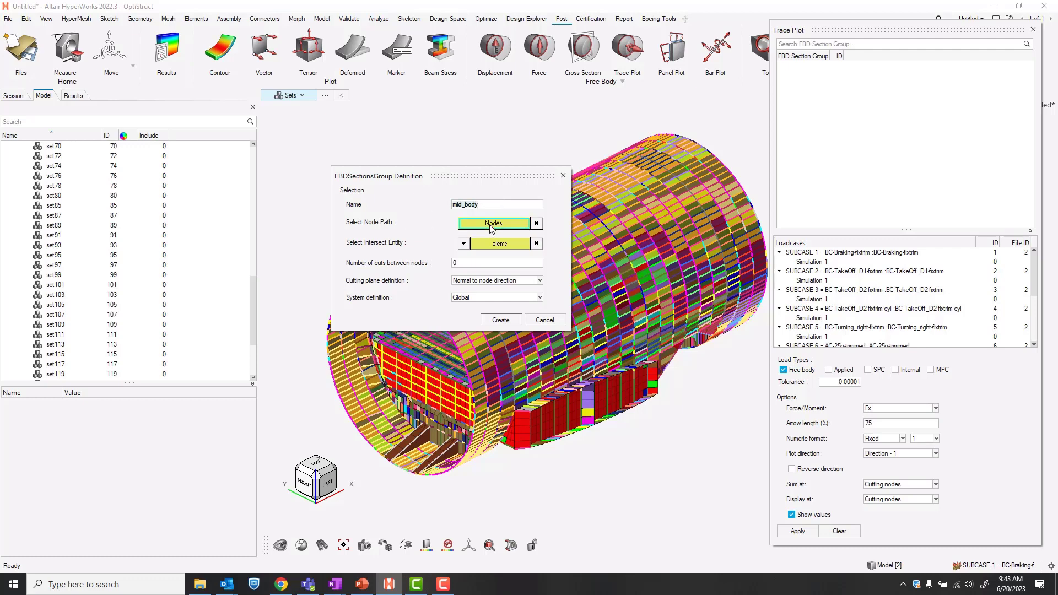
Pick a 23-node section path along the barrel from a top view
click(492, 223)
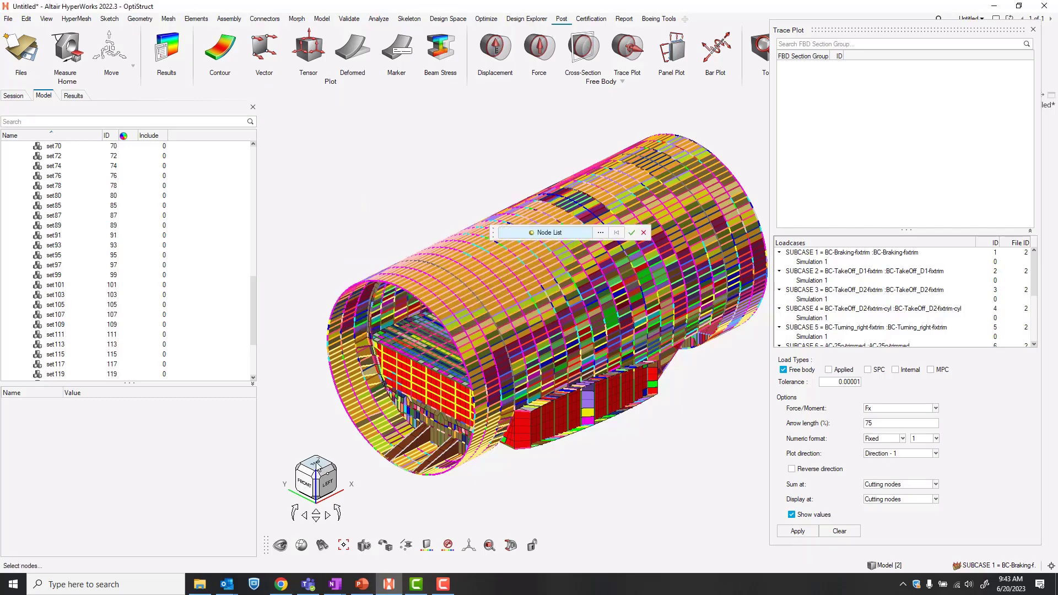
click(317, 465)
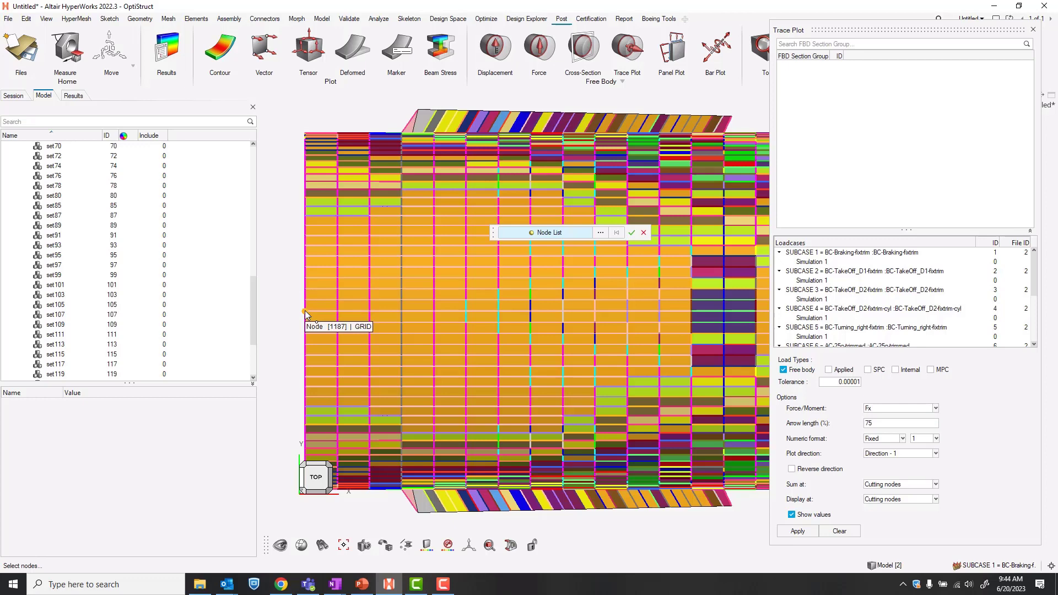
click(306, 309)
scroll(306, 309, down, 3)
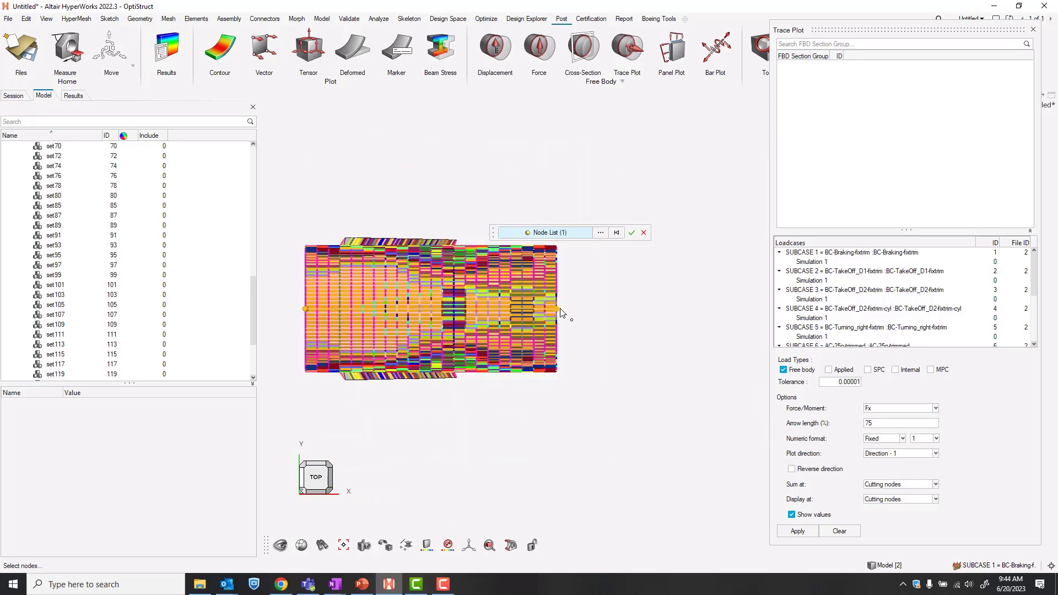
scroll(561, 314, up, 5)
scroll(561, 313, up, 1)
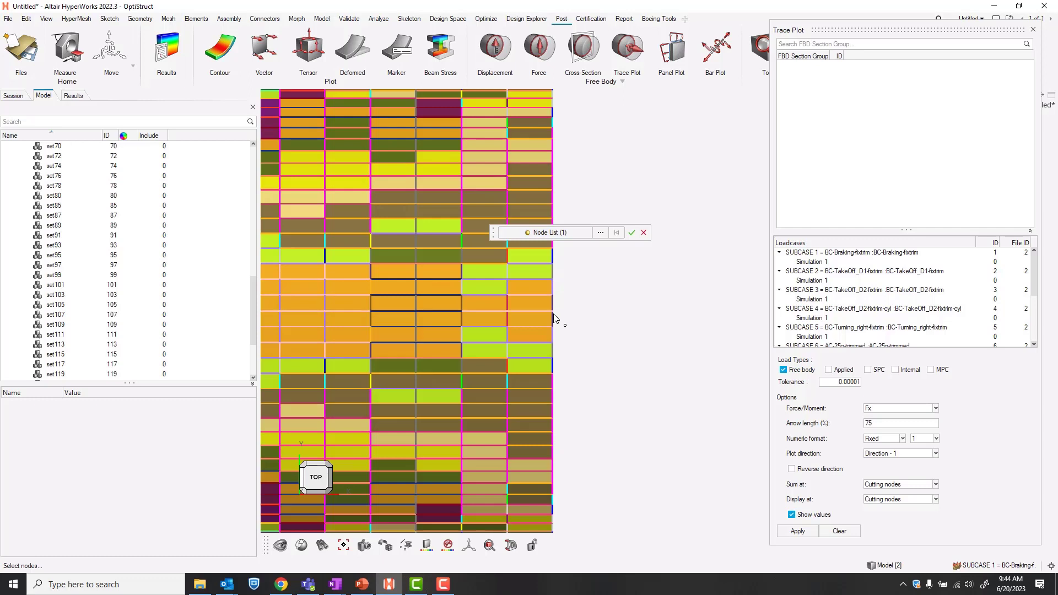
click(556, 316)
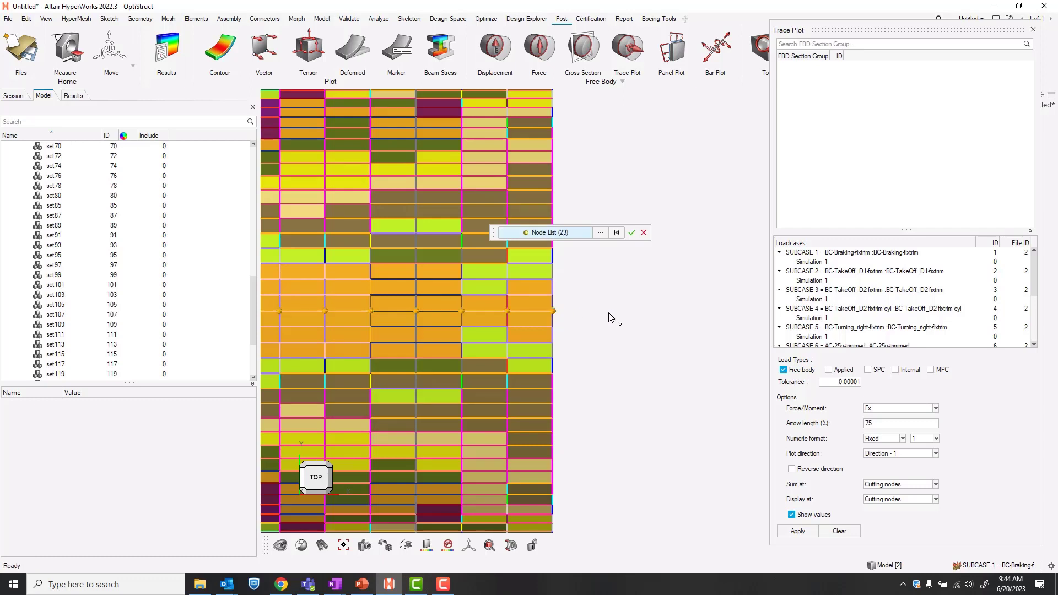
click(633, 234)
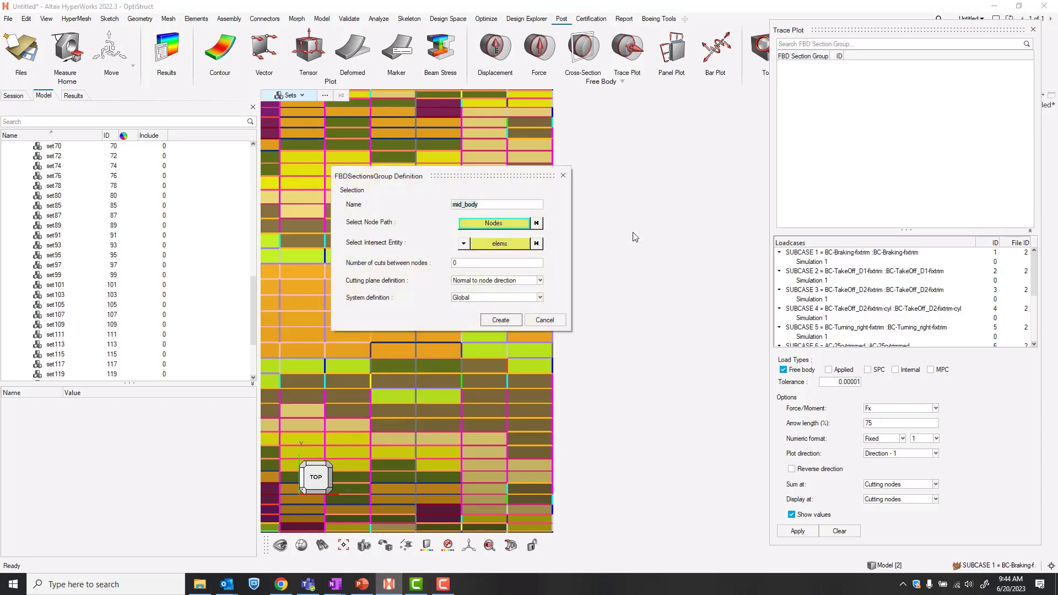
Select all 14043 displayed elements as the cut elements and create the group
click(517, 244)
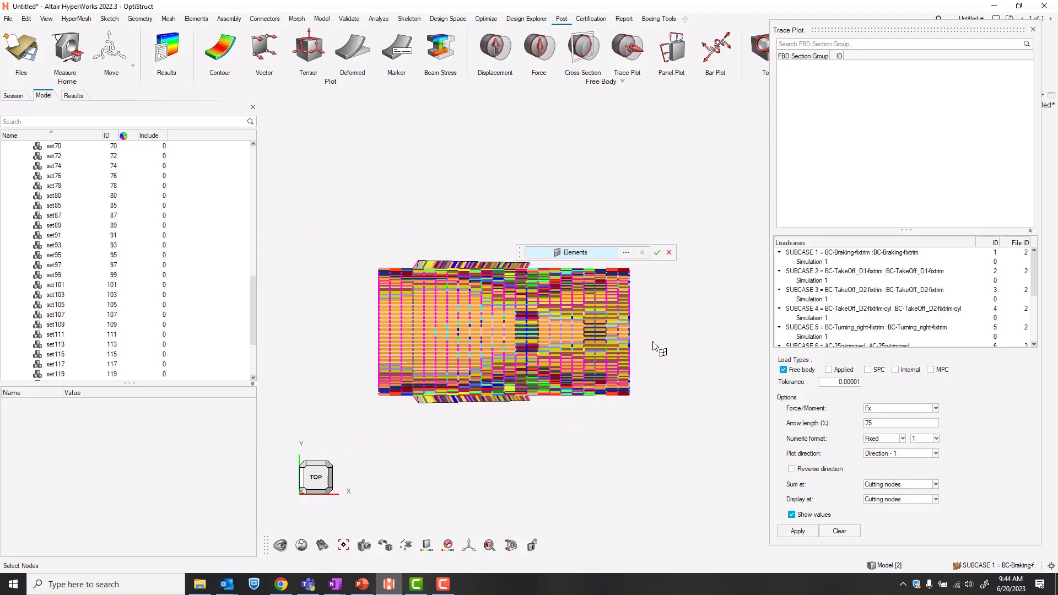
scroll(655, 347, down, 3)
key(ctrl+d)
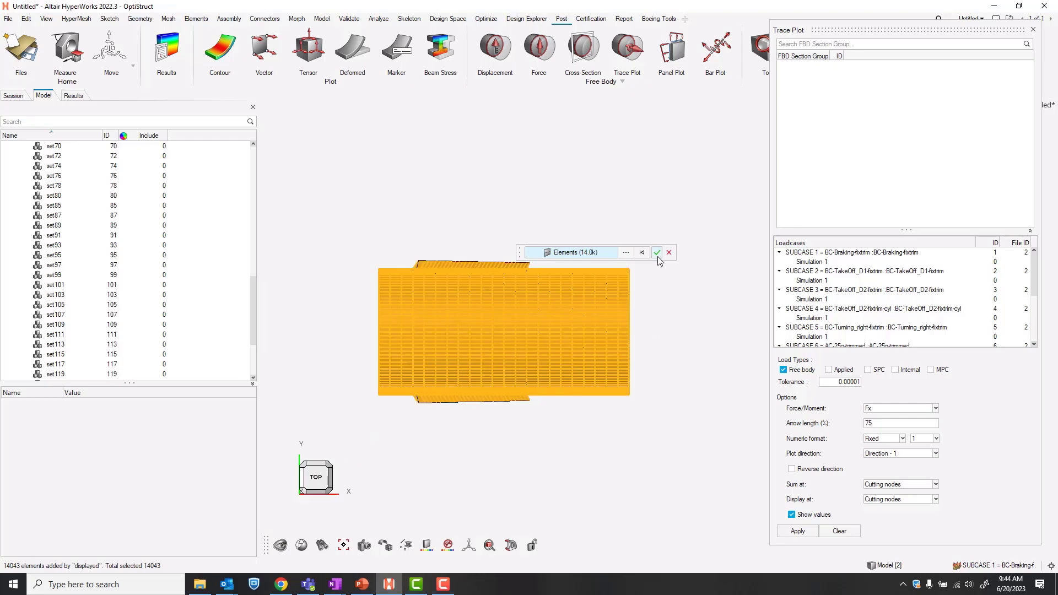
click(657, 252)
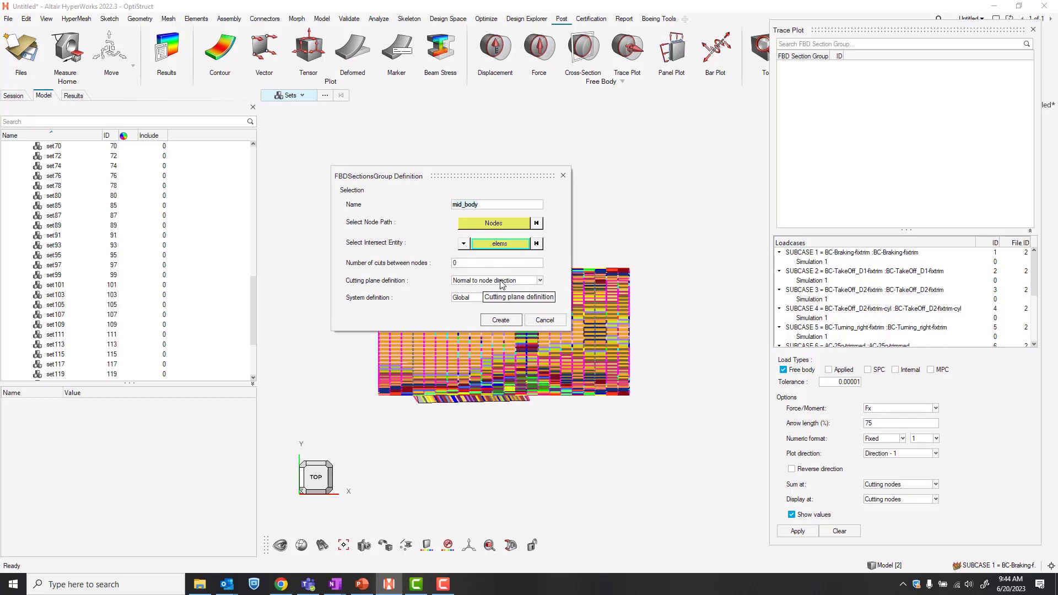
click(501, 320)
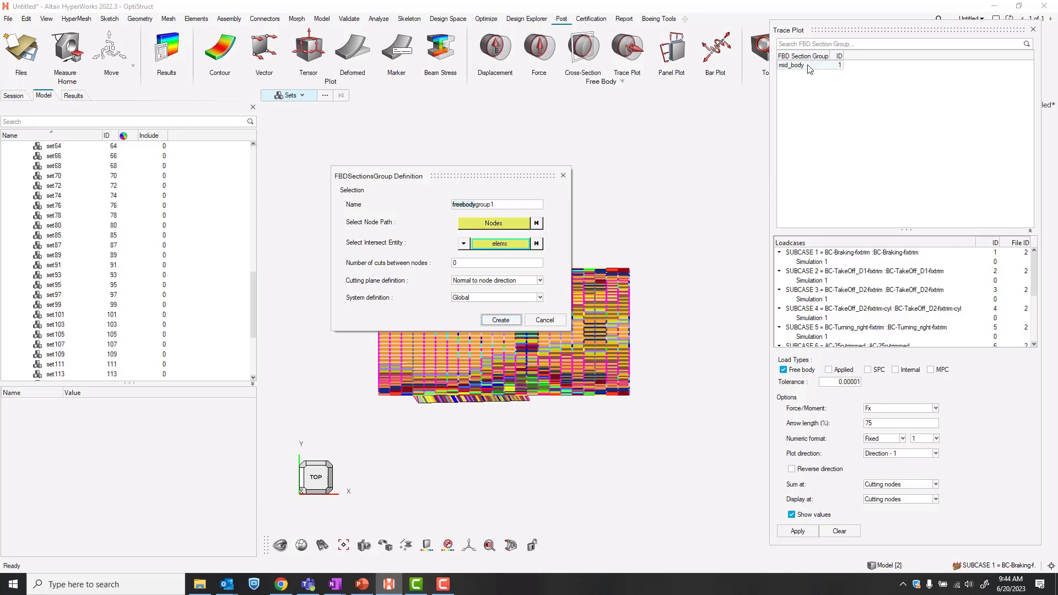
Show the mid_body group's trace for SUBCASE 1, viewed straight from the left
click(545, 320)
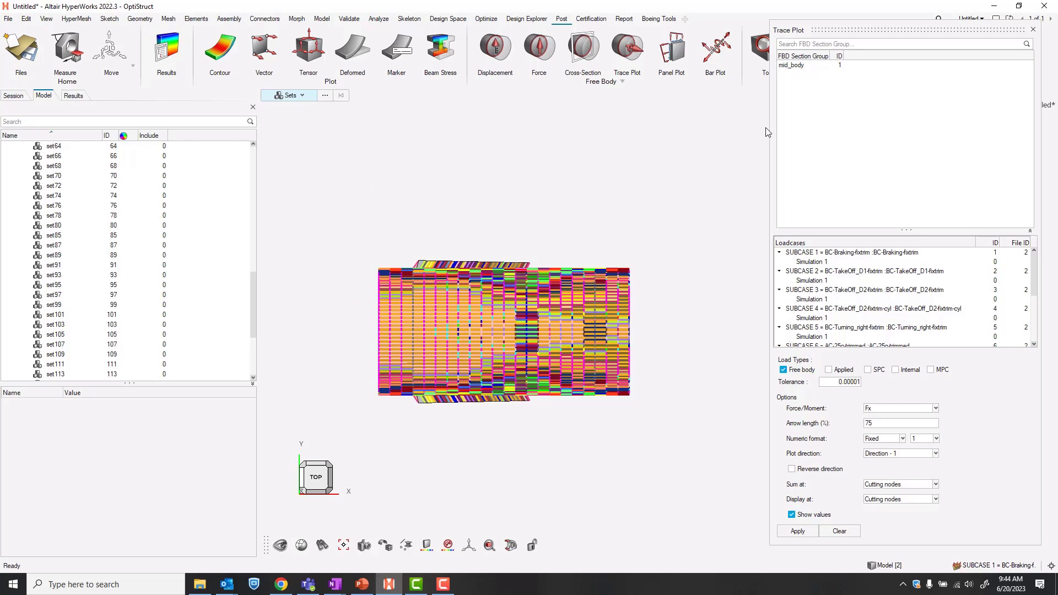
click(793, 65)
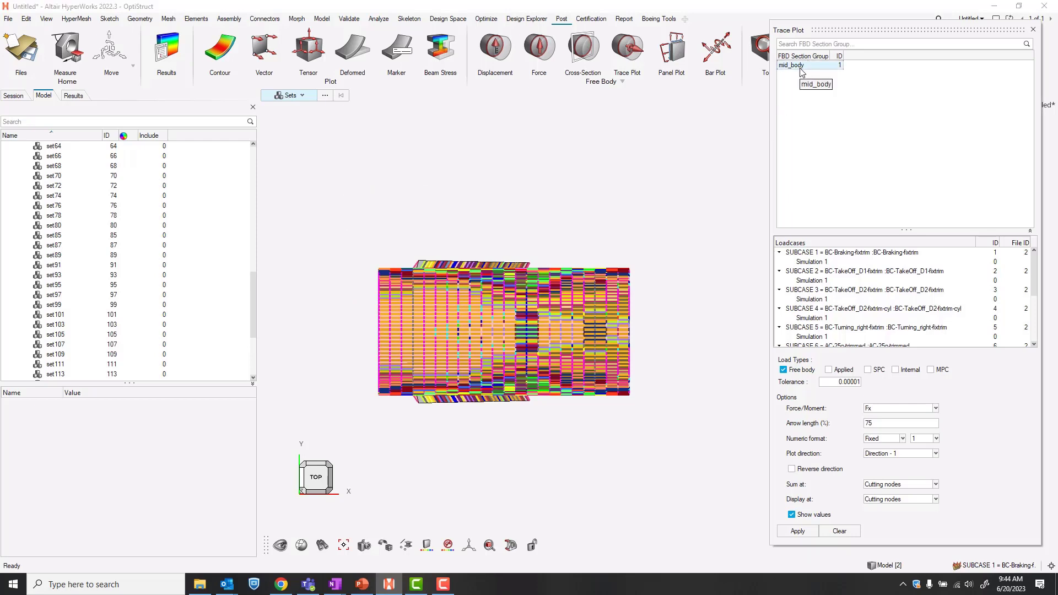
click(825, 263)
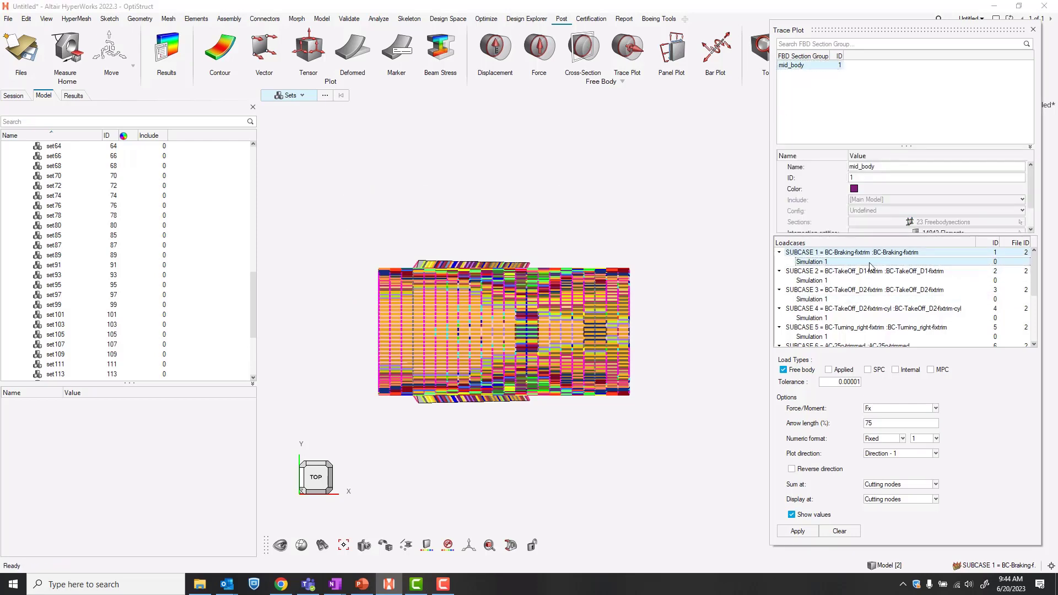
click(321, 488)
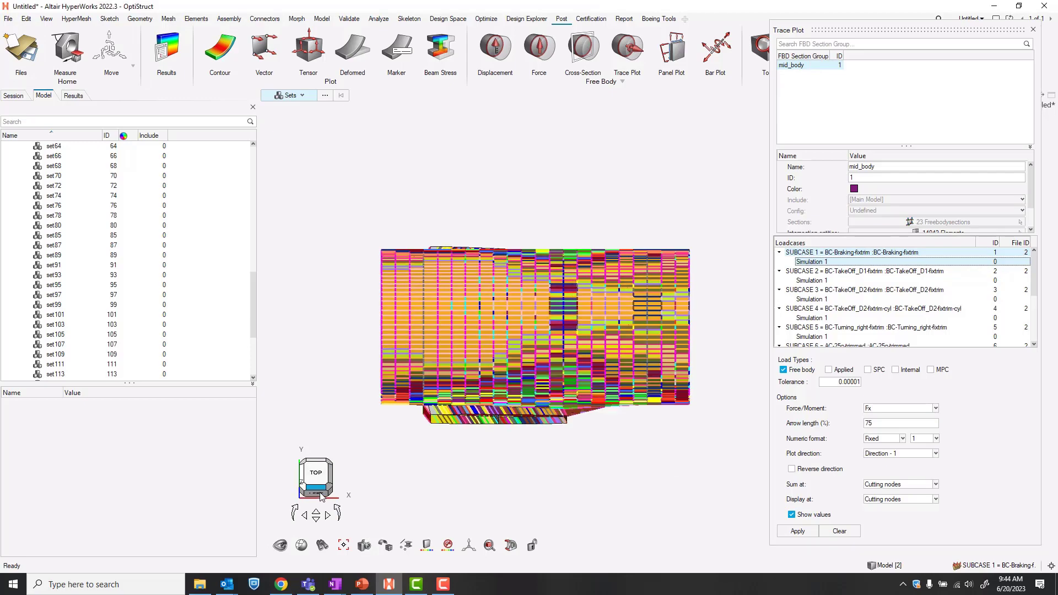
click(321, 487)
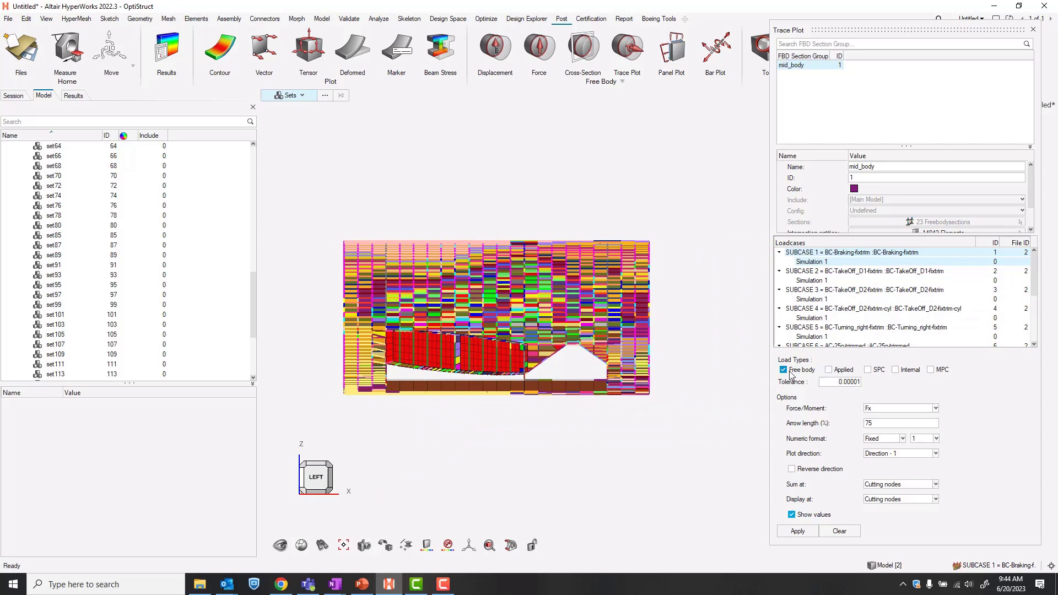
Plot Fz along Direction - 3 with an arrow length of 1000
click(901, 413)
click(881, 433)
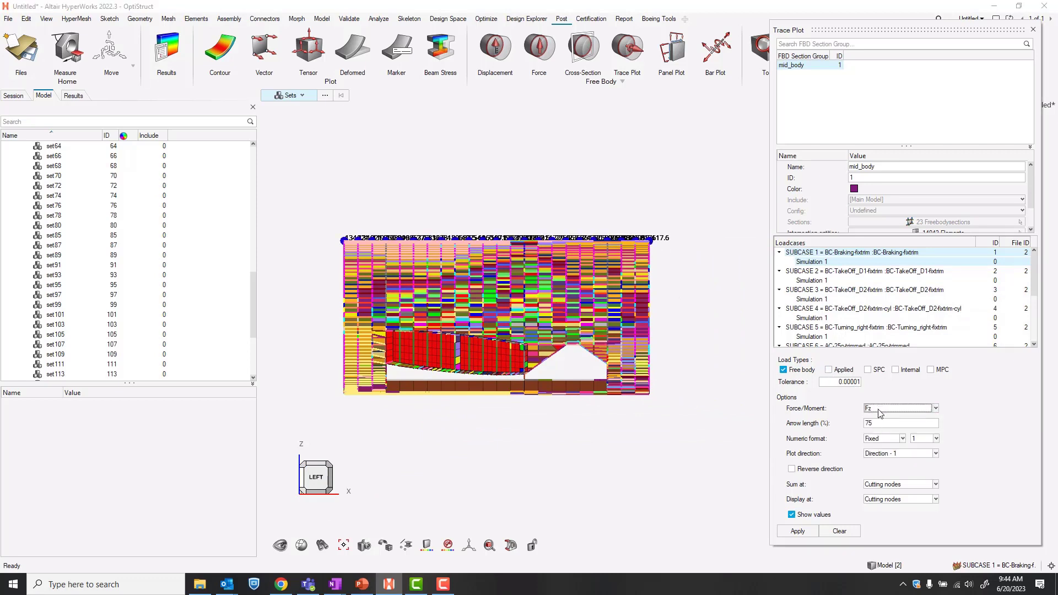
click(881, 454)
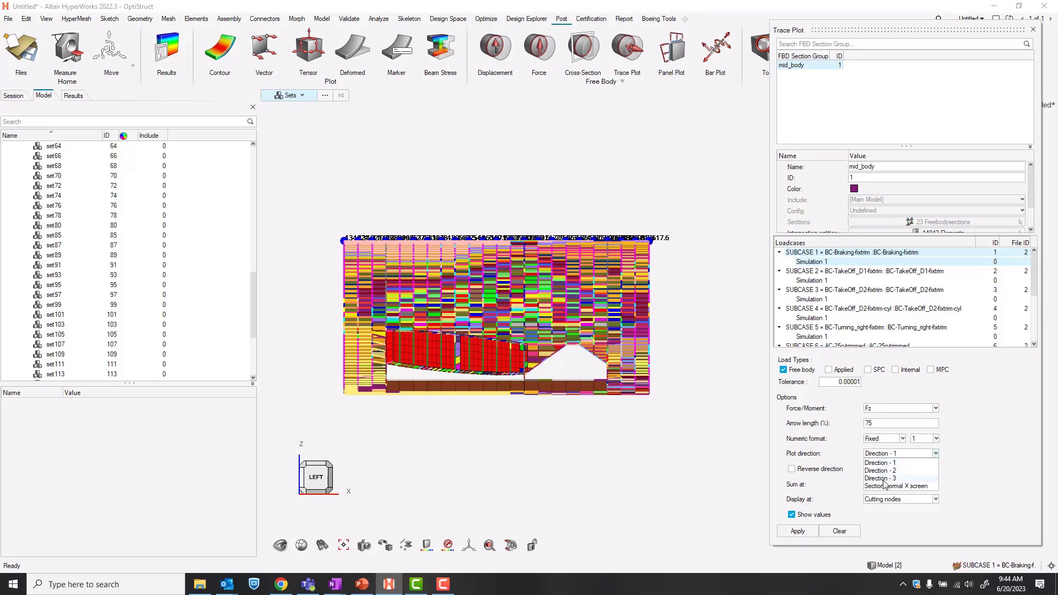
click(885, 478)
click(896, 425)
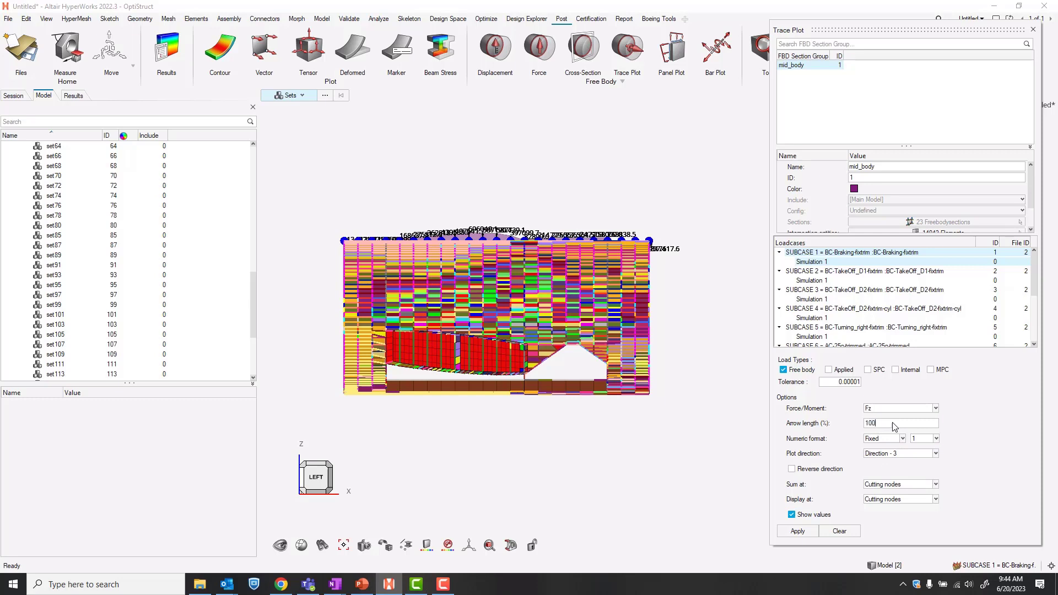
key(Return)
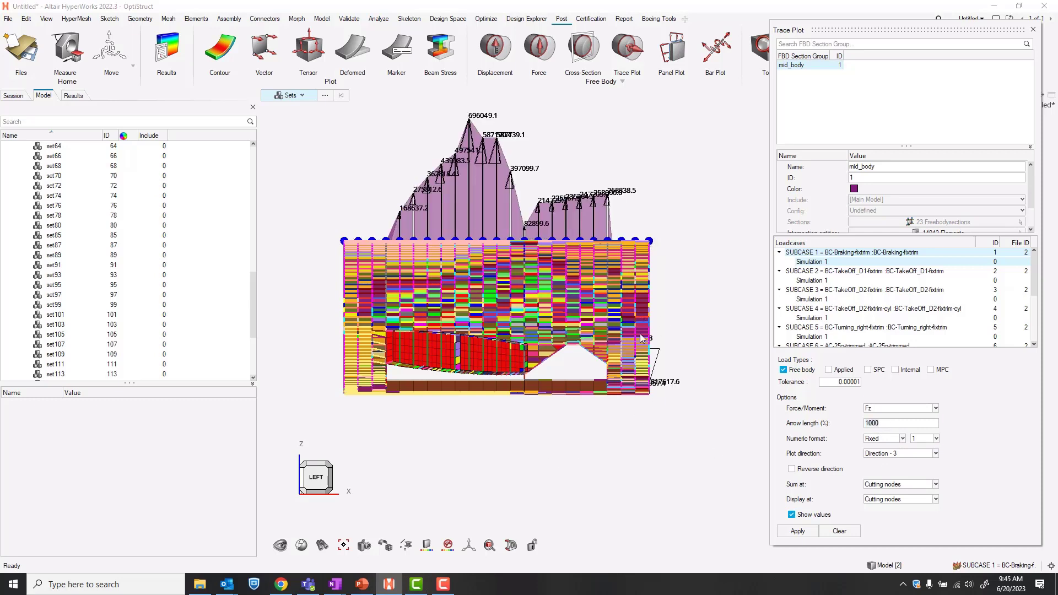
Make the elements transparent, restore a fitted left view, and close Trace Plot
right_click(601, 437)
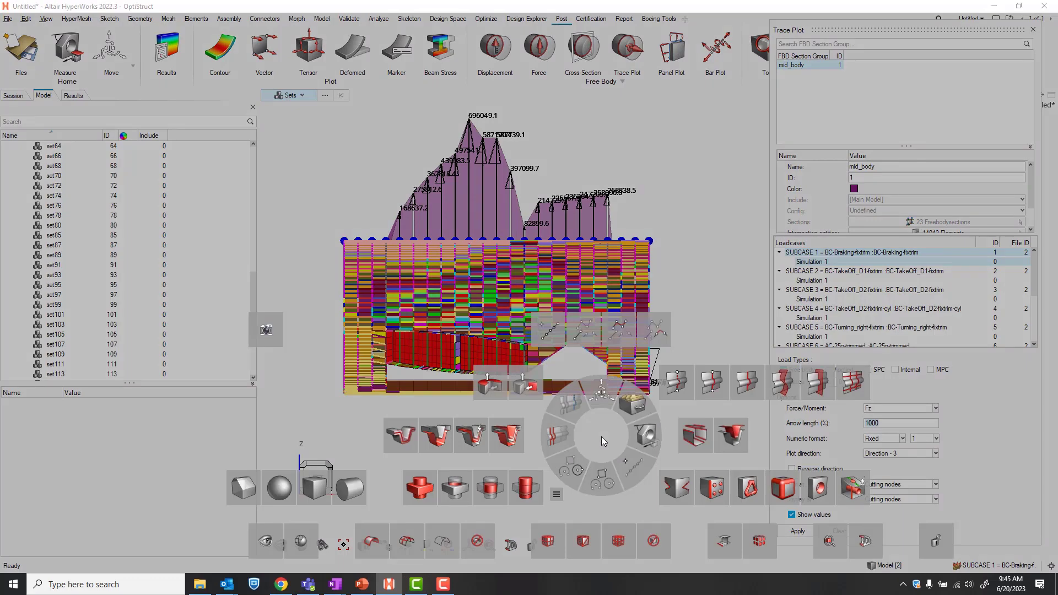
click(619, 541)
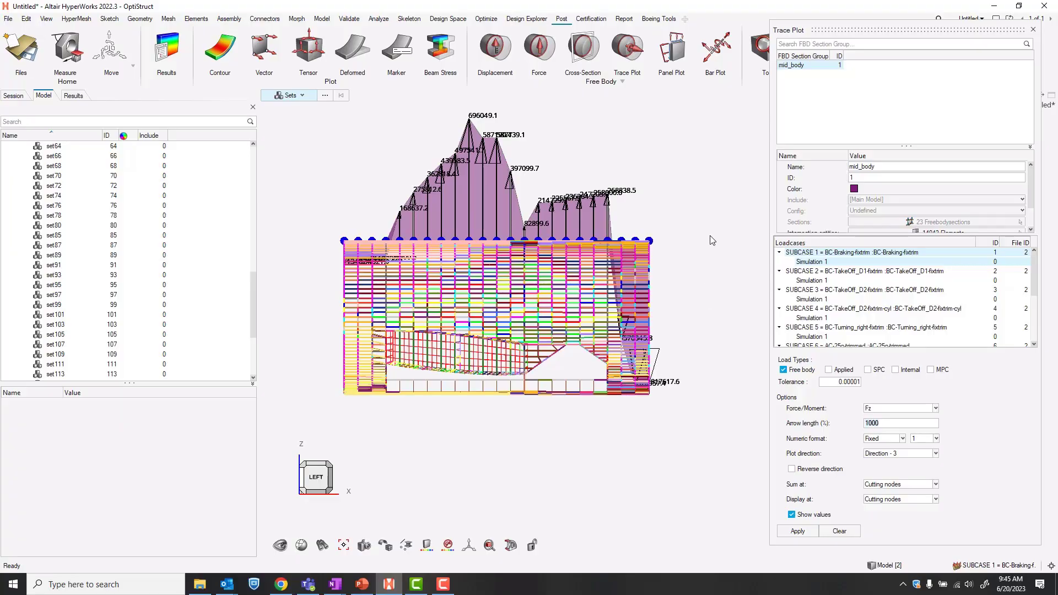
ctrl+drag(712, 240, 623, 241)
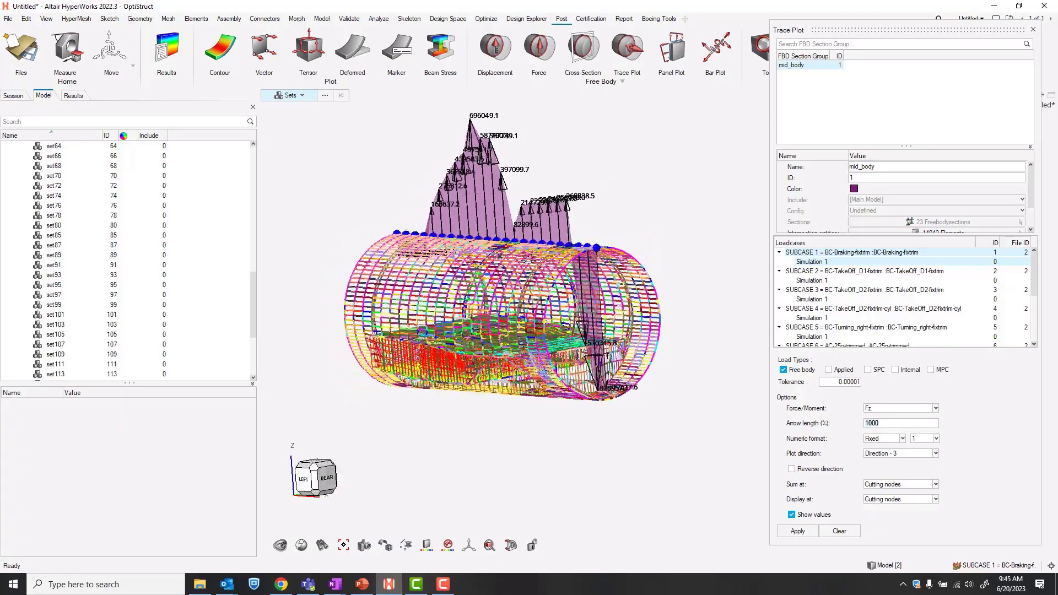
ctrl+drag(527, 259, 475, 298)
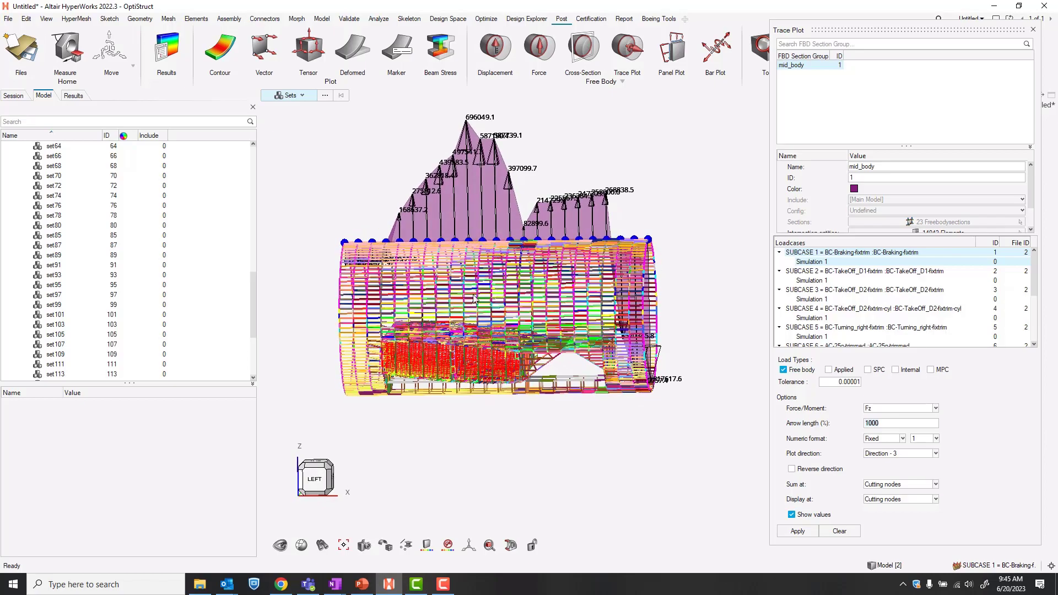
click(314, 479)
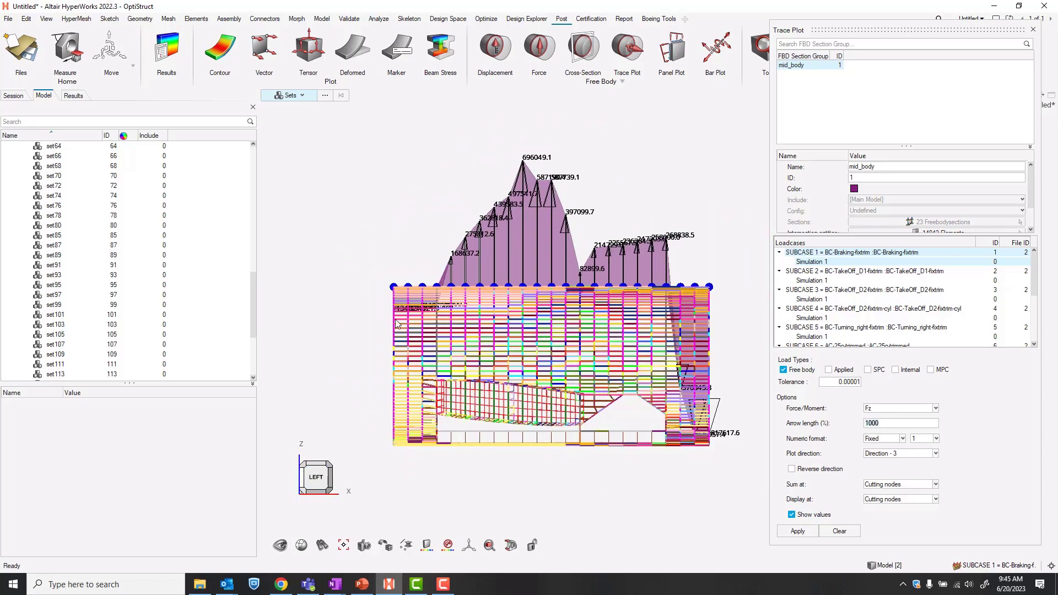
ctrl+right_drag(397, 324, 346, 326)
ctrl+right_drag(344, 262, 349, 252)
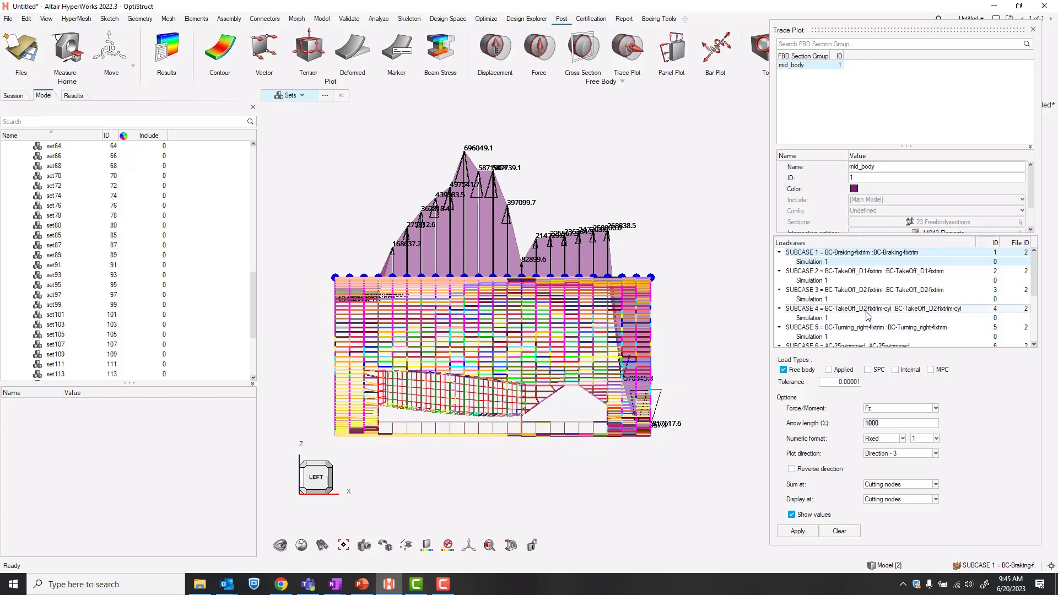
click(1034, 30)
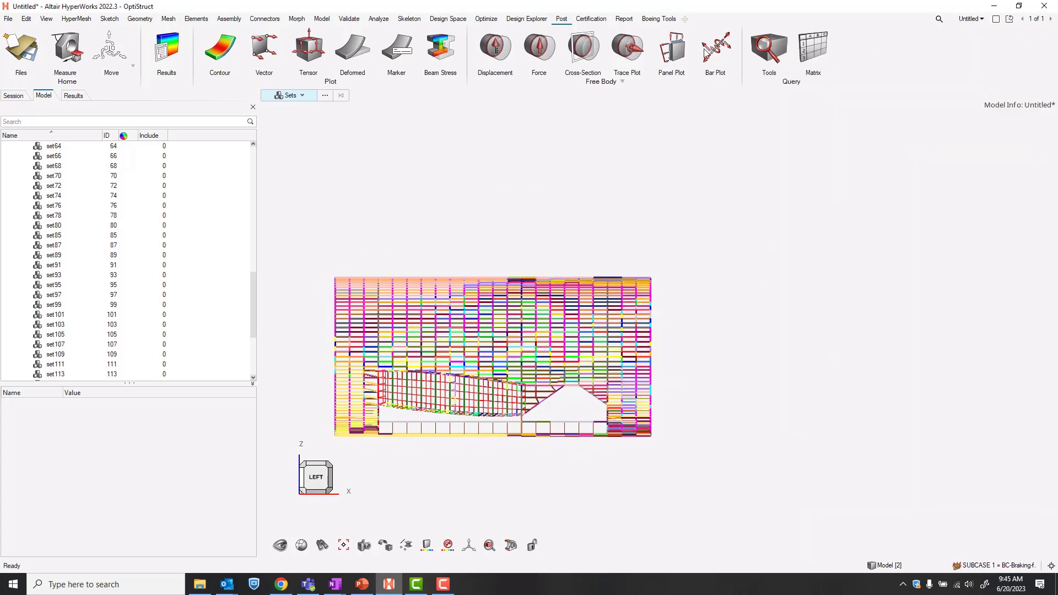
Select all 23 freebody sections and every load case, then generate the FBD Summary Table
click(539, 52)
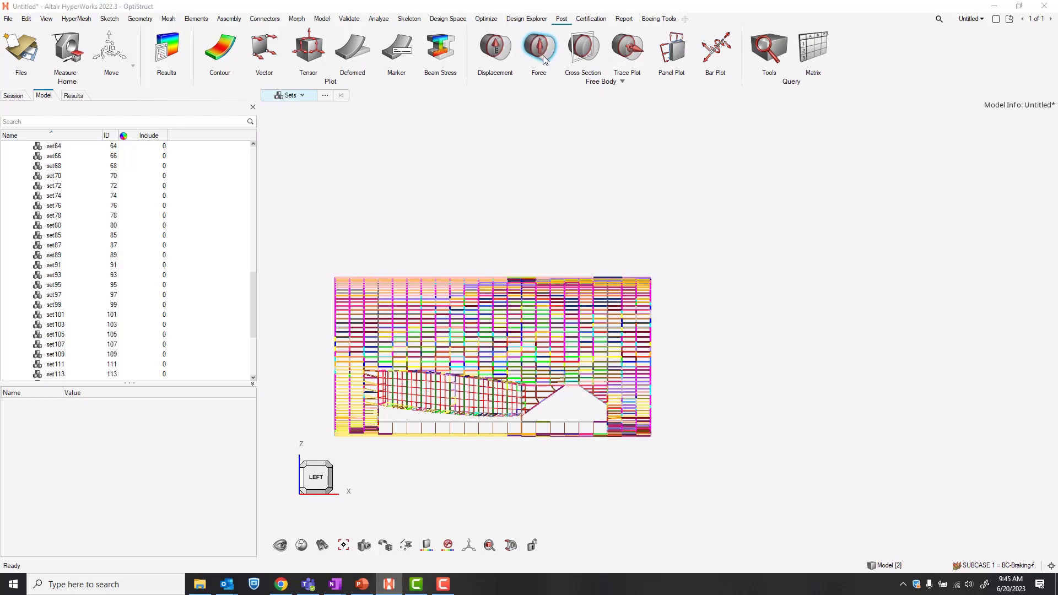
drag(199, 38, 899, 31)
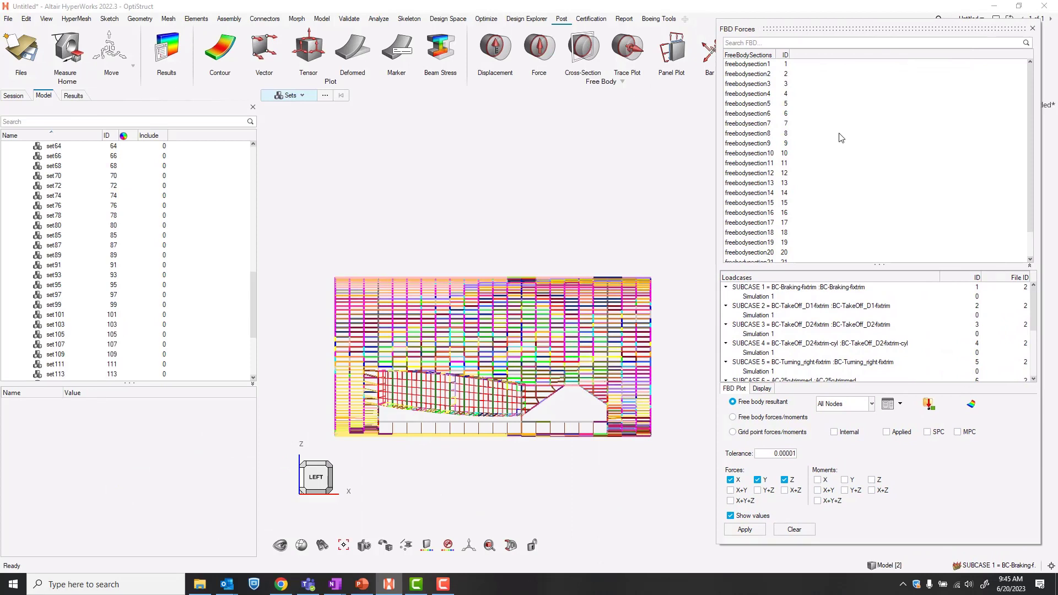
key(ctrl+a)
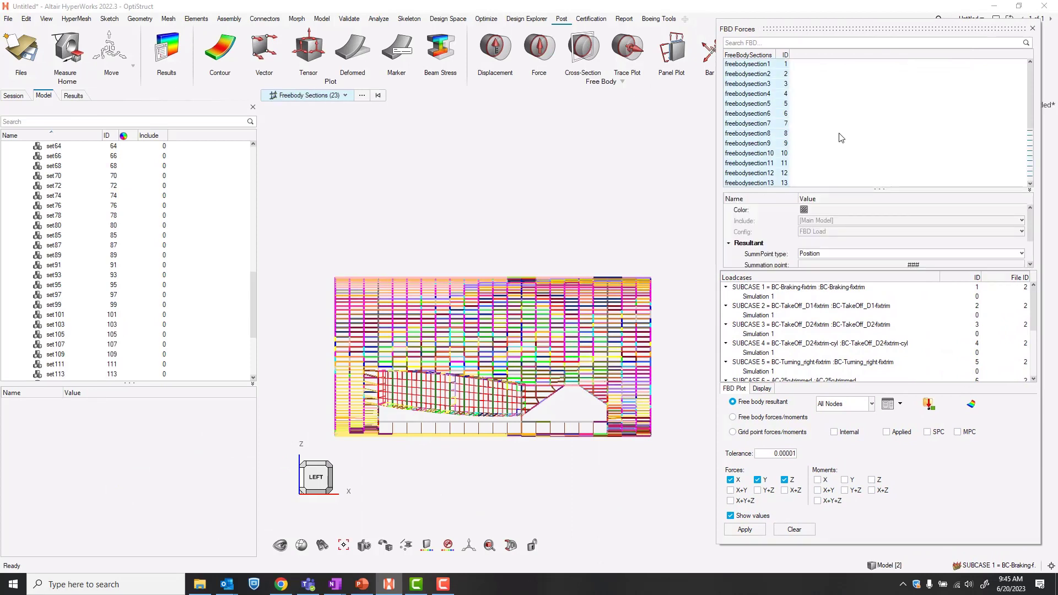
click(779, 298)
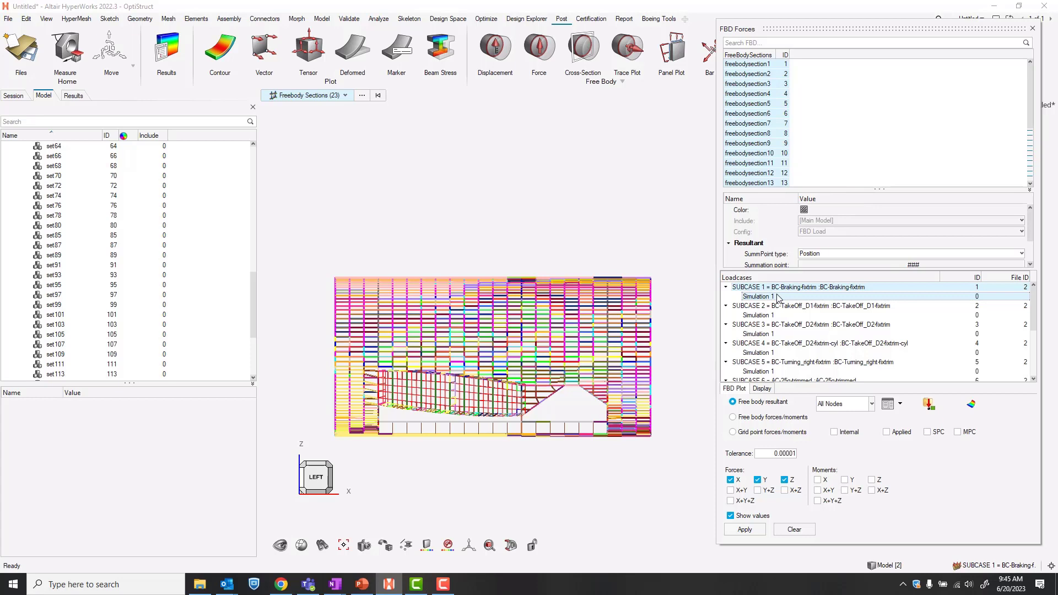
key(ctrl+a)
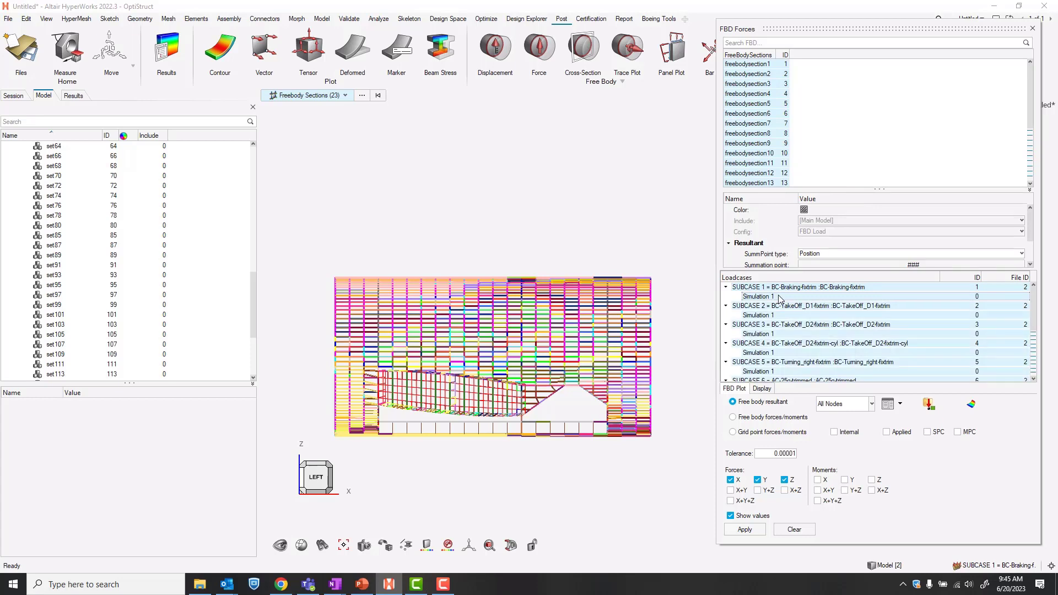
click(902, 408)
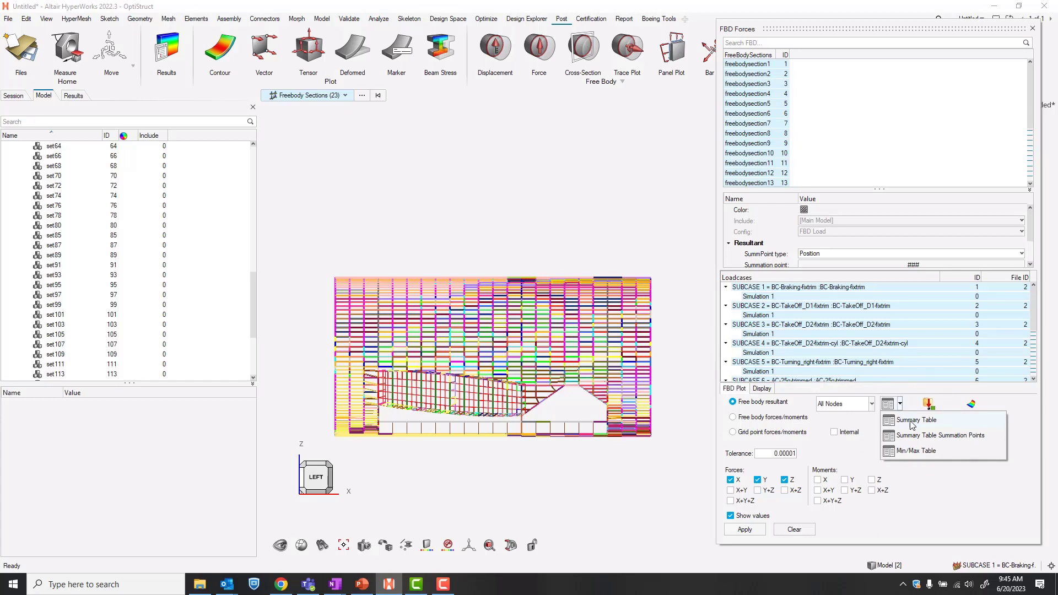
click(914, 421)
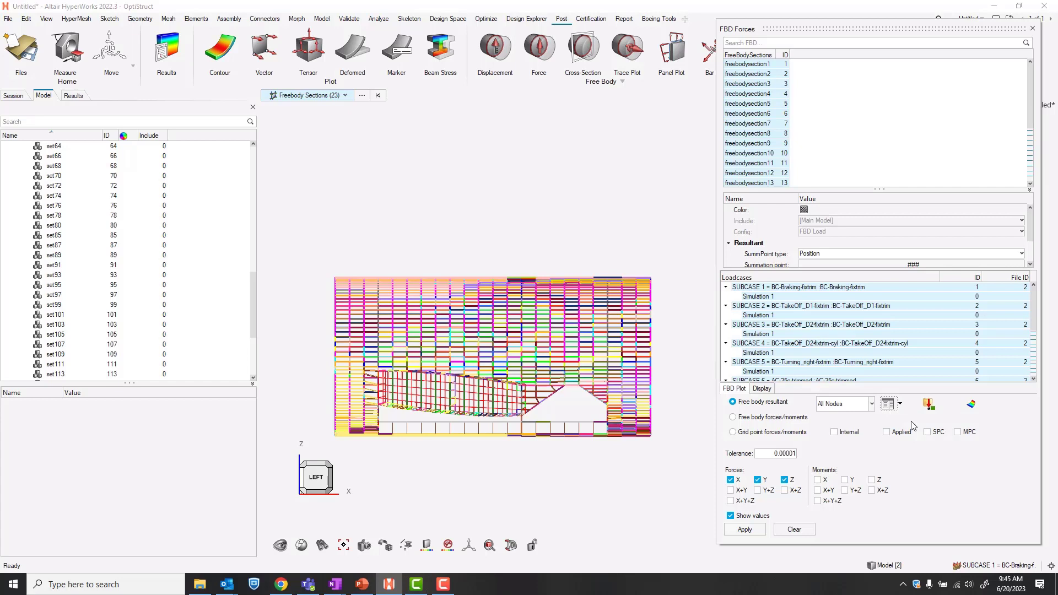
click(844, 312)
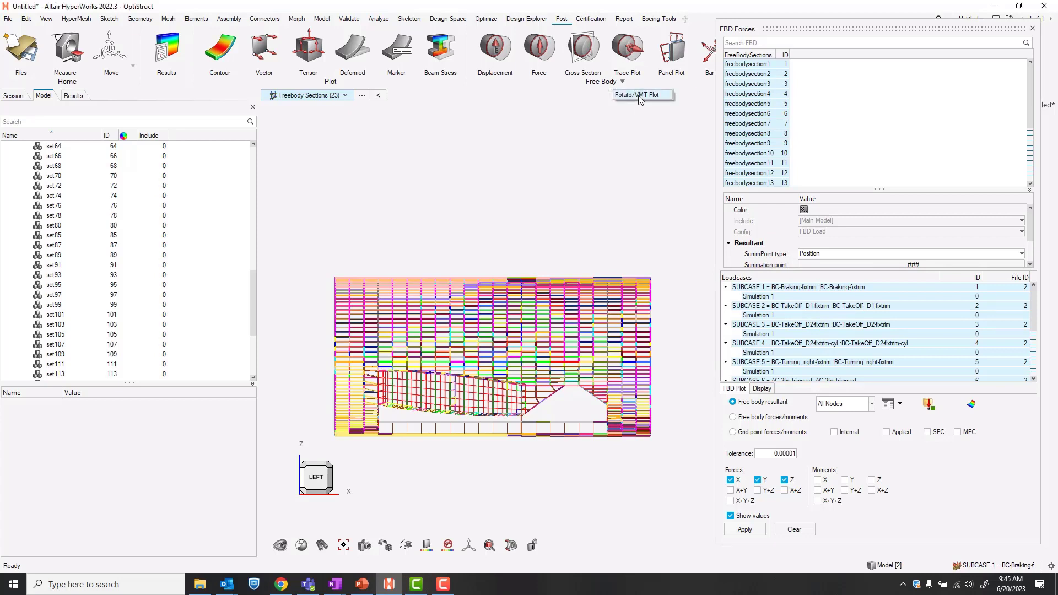
Create gfem_fbd.fbd from FBDsummary_RUN1, then close the preparation window and FBD Forces panel
click(638, 95)
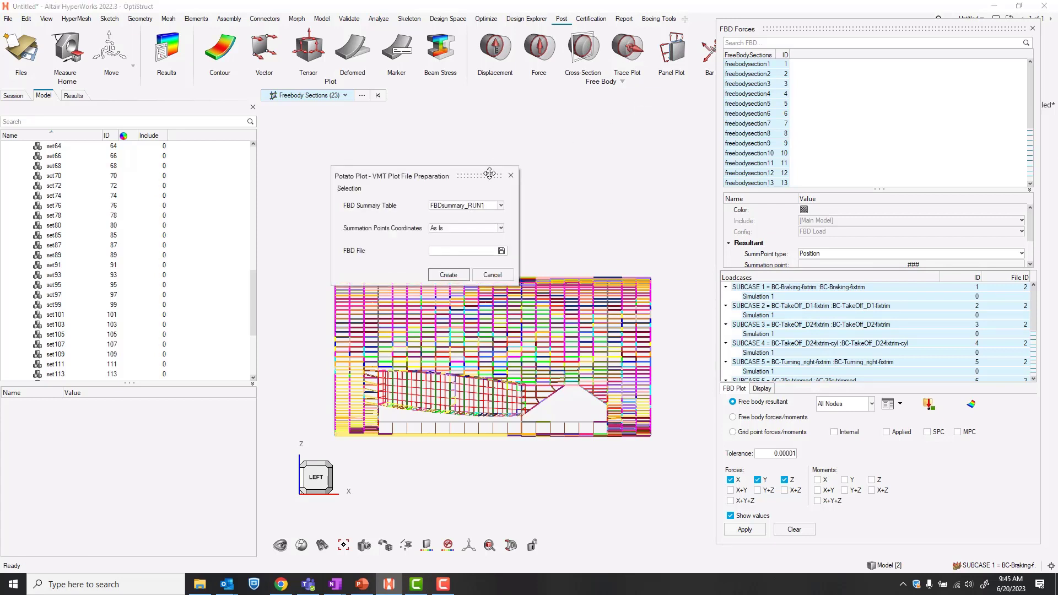
drag(490, 173, 654, 116)
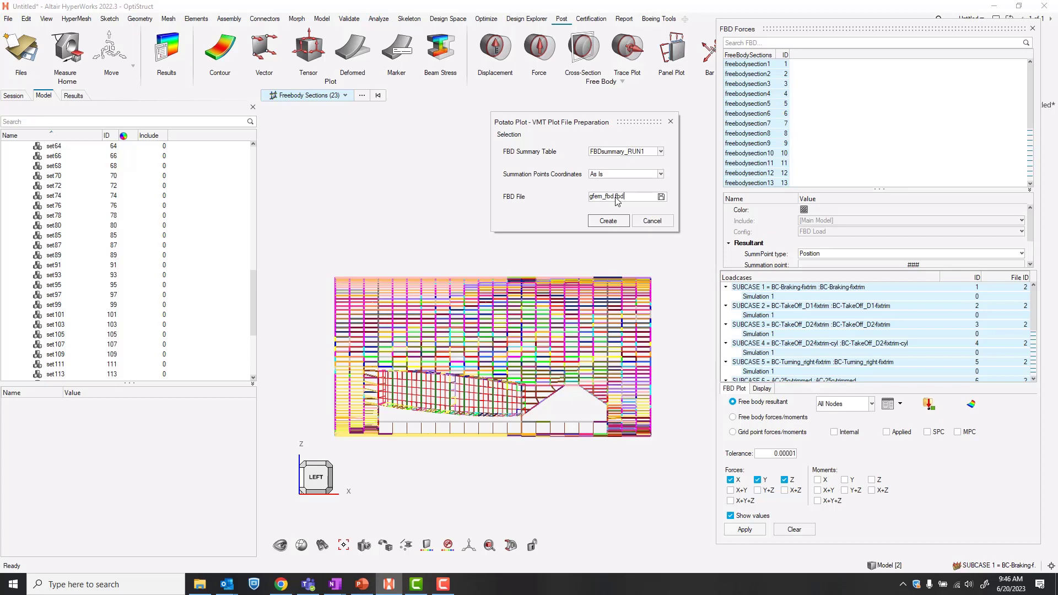
click(607, 221)
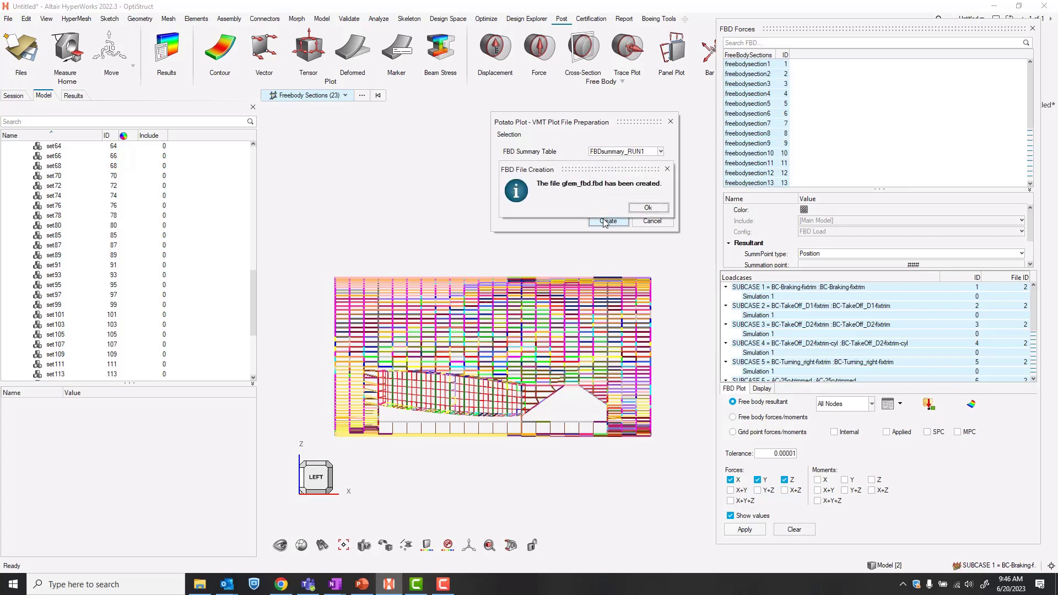
click(649, 209)
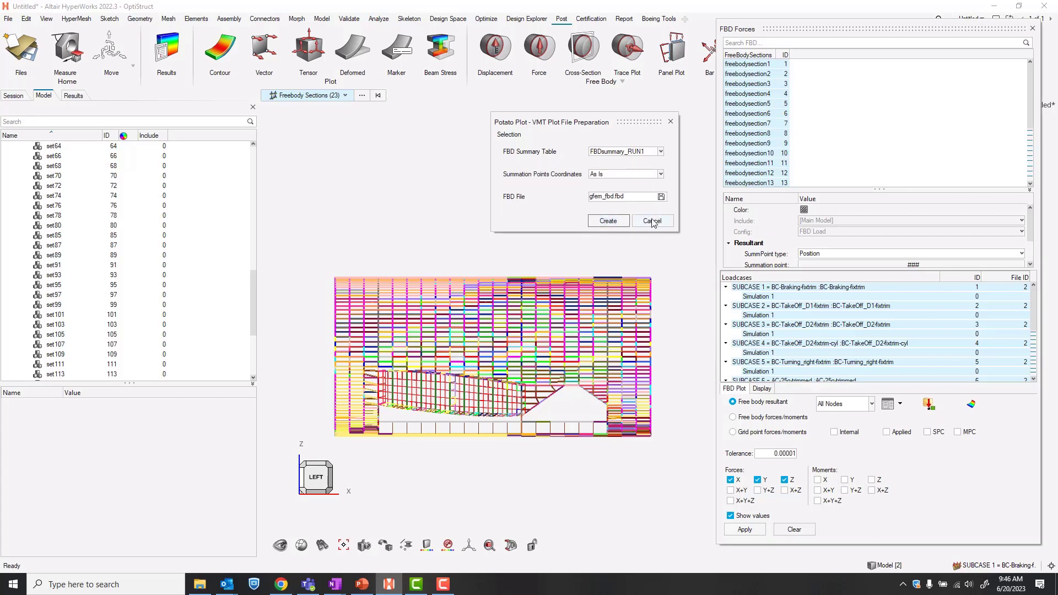
click(652, 221)
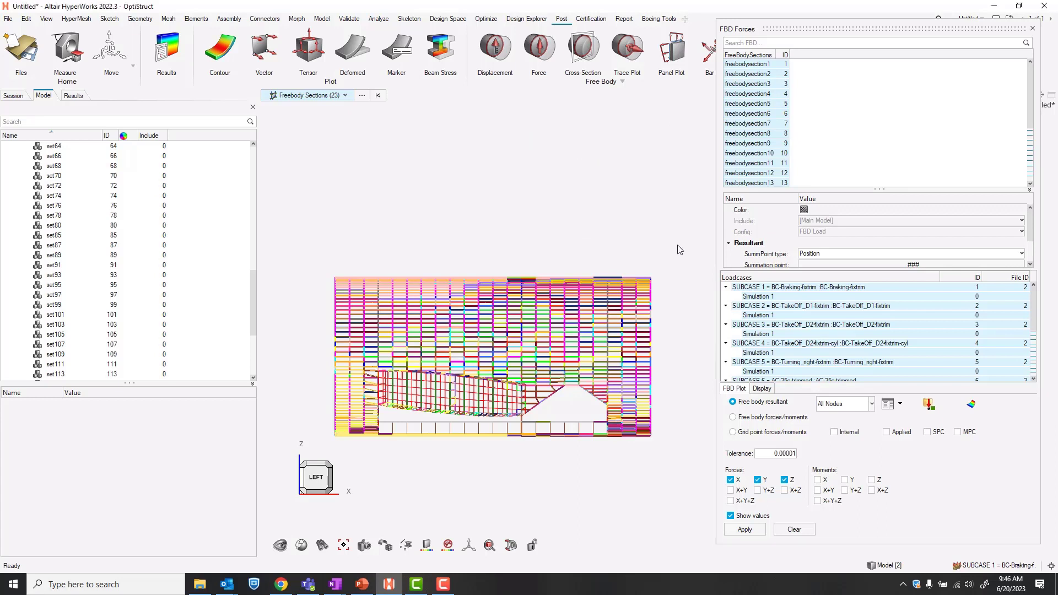
click(1033, 29)
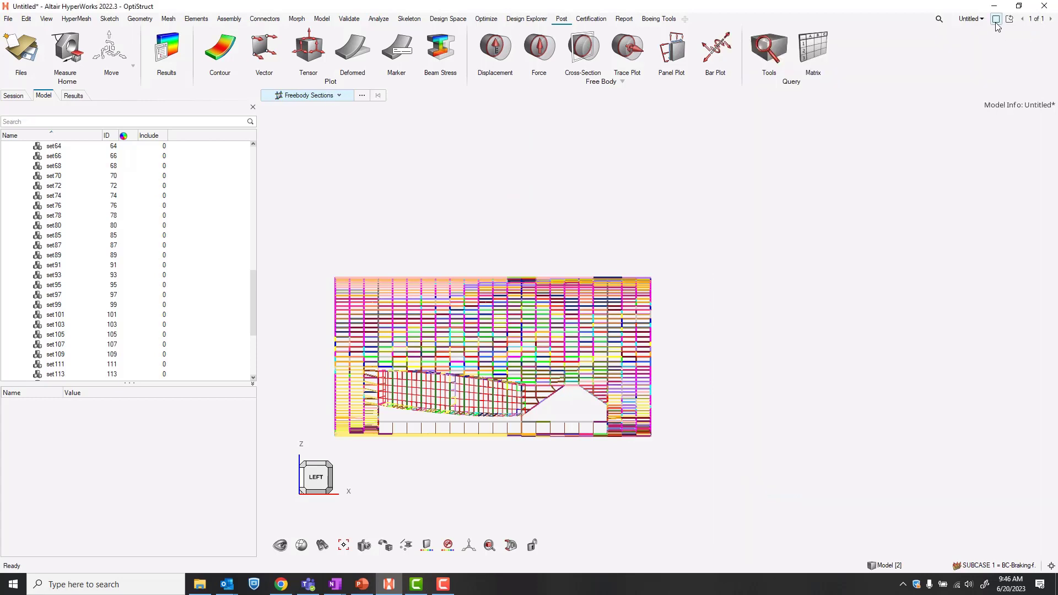
Split the page into two windows, maximize the empty right one, and make it a HyperGraph Line Chart
click(996, 18)
click(1018, 32)
click(709, 177)
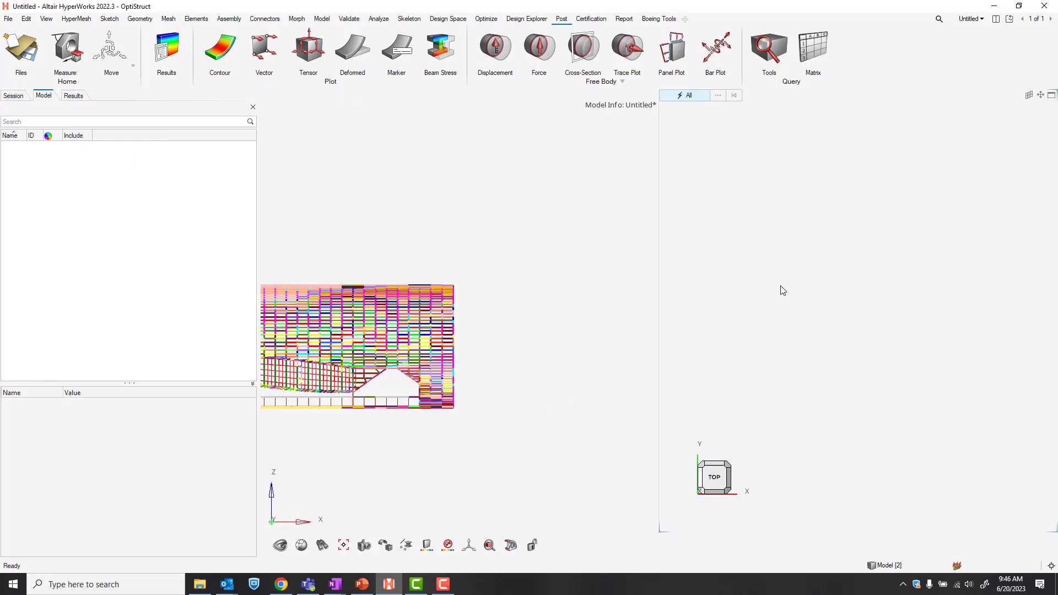
click(1052, 97)
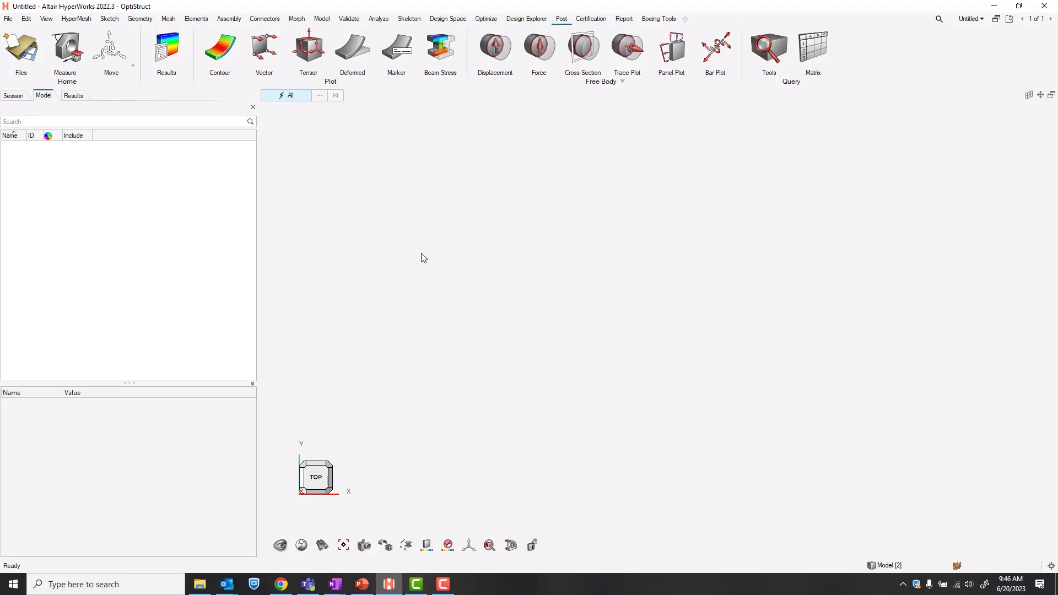
click(76, 20)
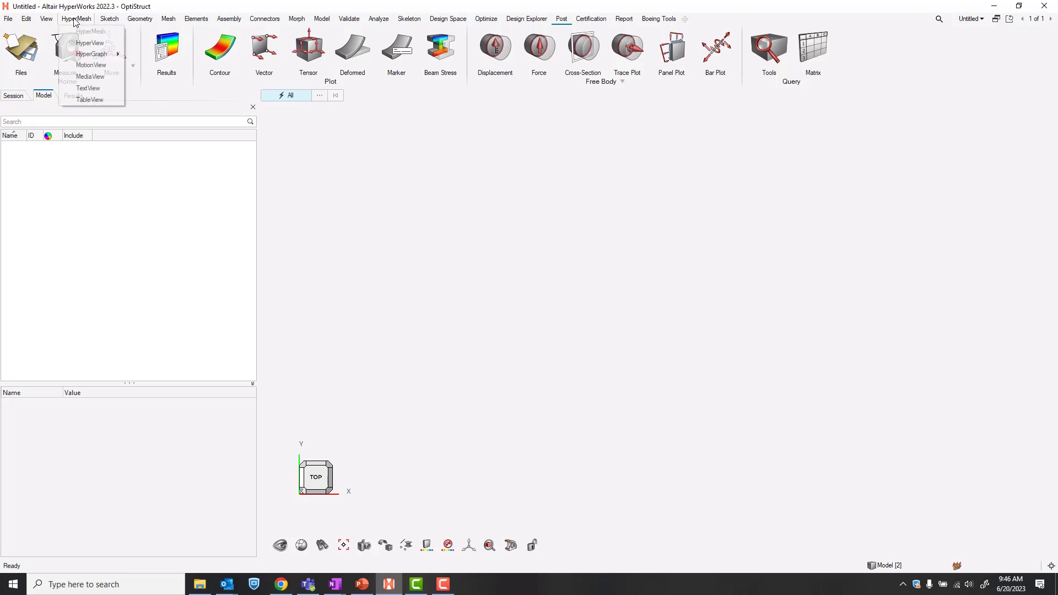
mouse_move(99, 58)
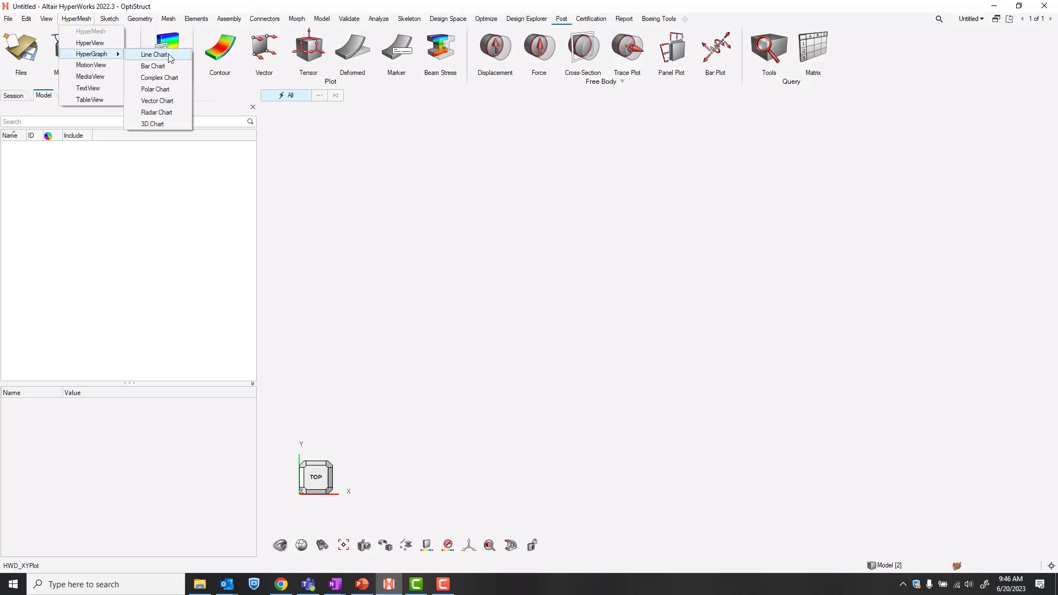
click(165, 54)
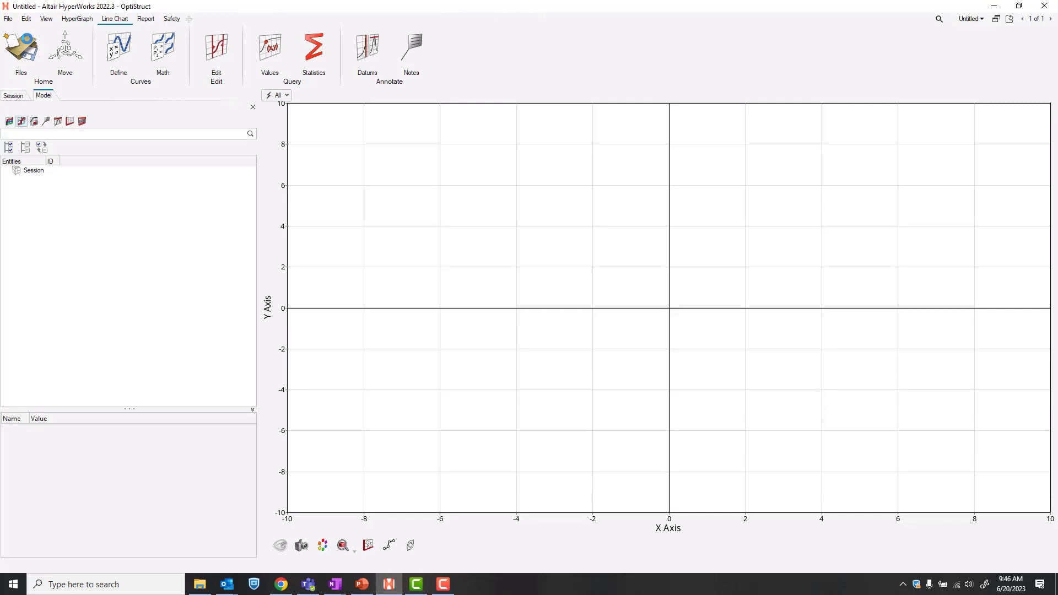
Load gfem_fbd.fbd and set the x-axis source to VMT component X
click(28, 46)
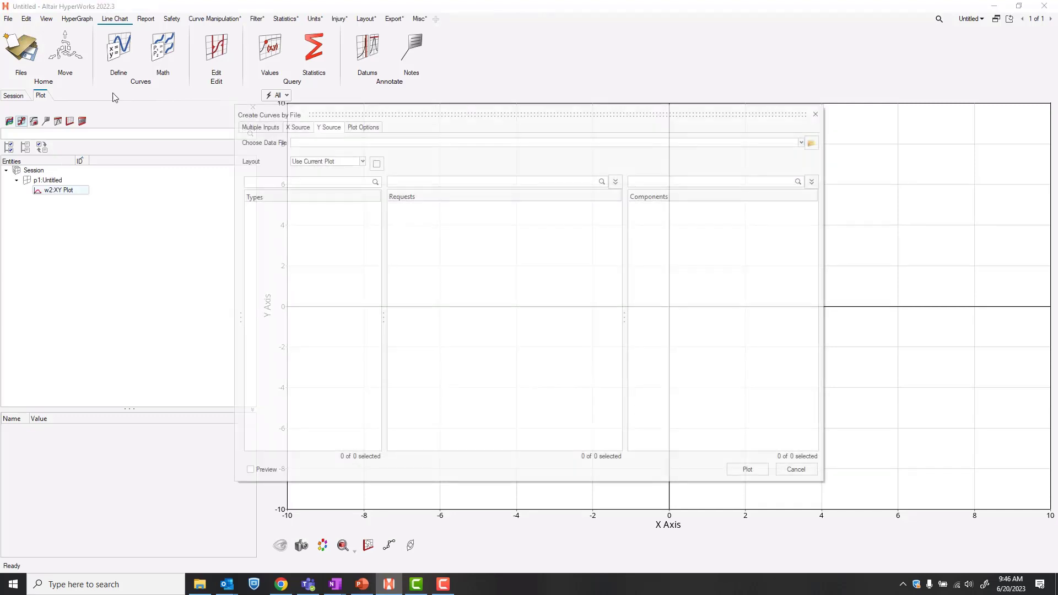
click(301, 128)
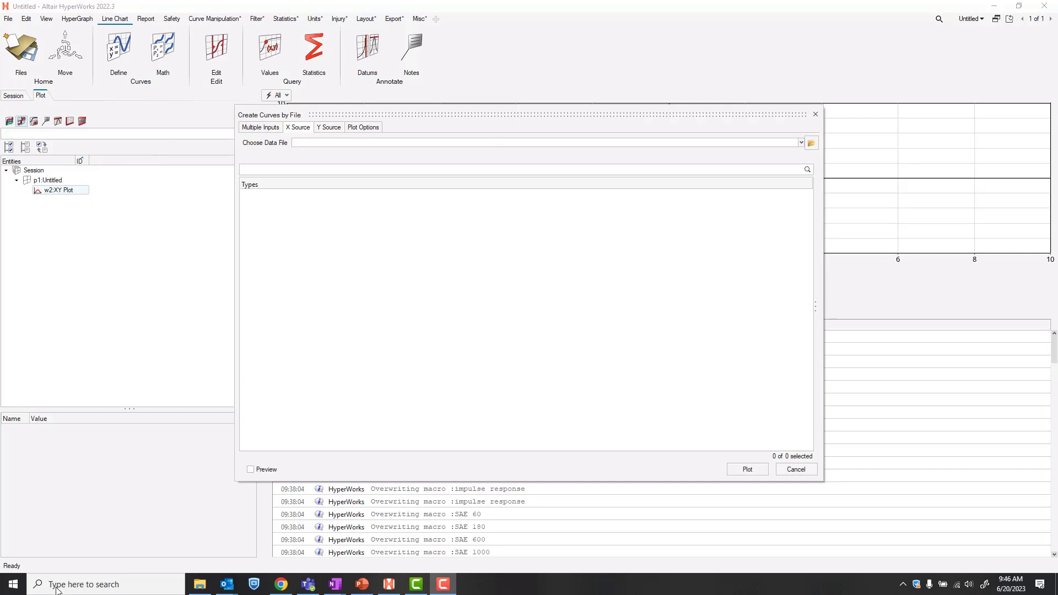
click(323, 143)
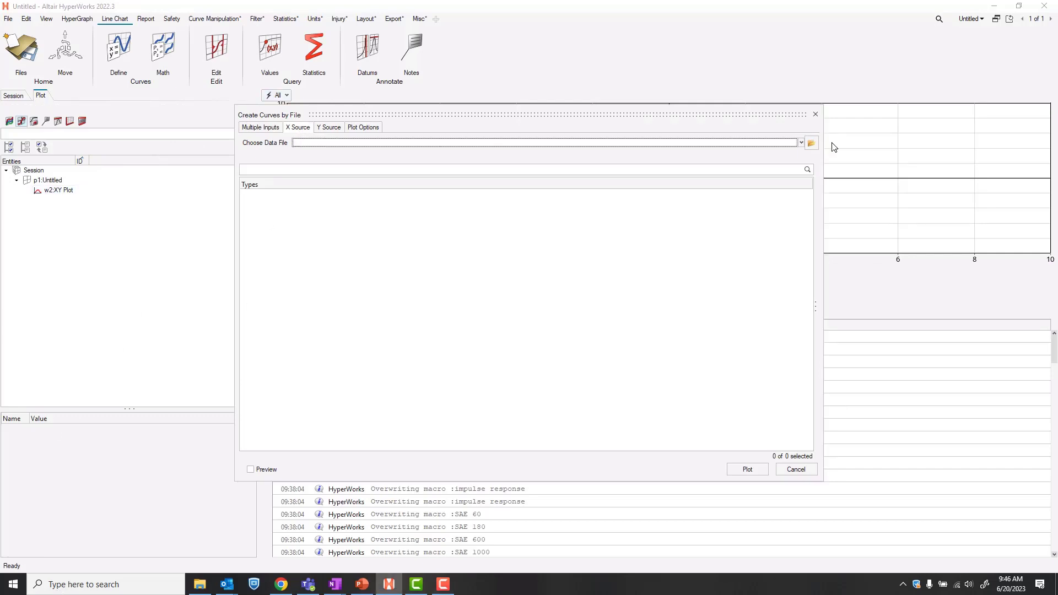
click(811, 143)
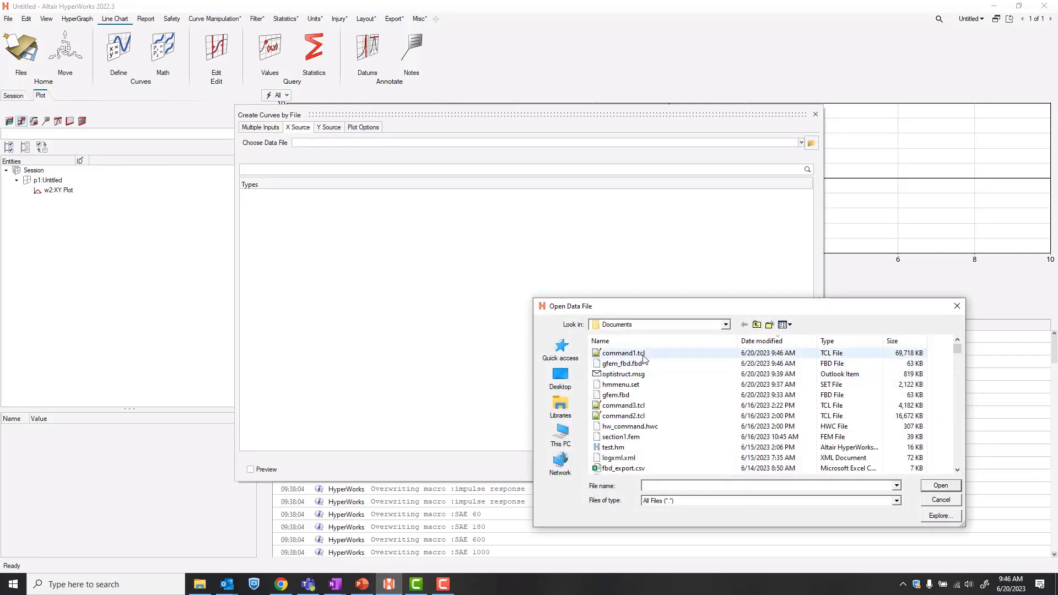
click(683, 364)
click(951, 487)
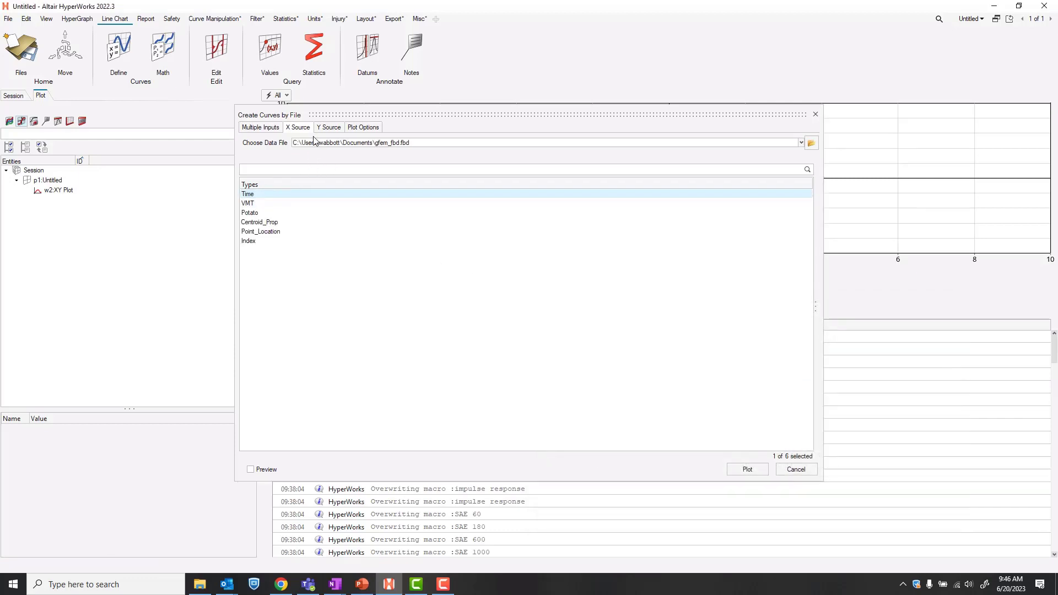
click(272, 203)
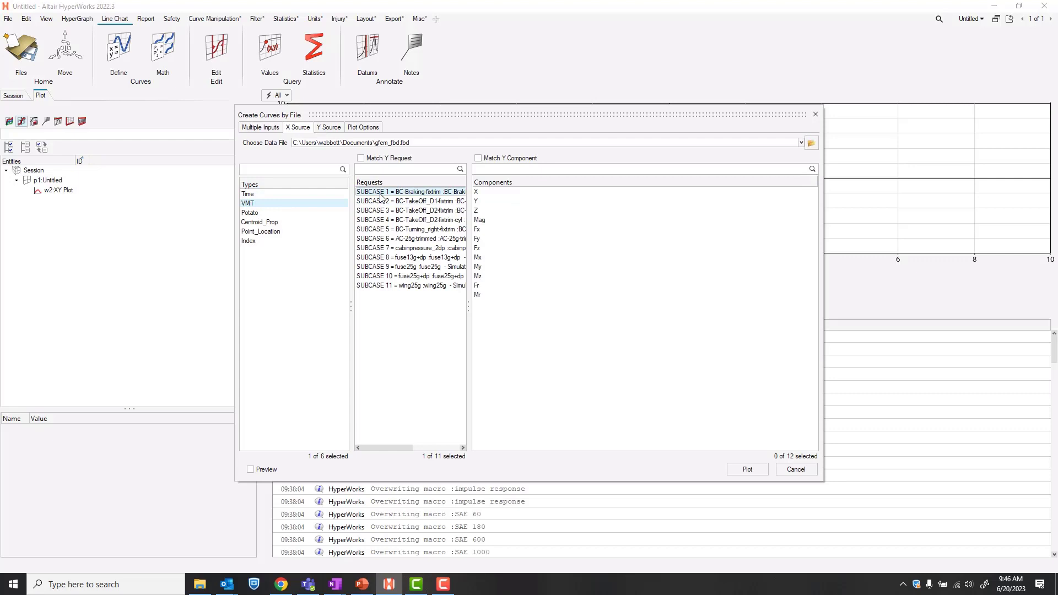
click(497, 192)
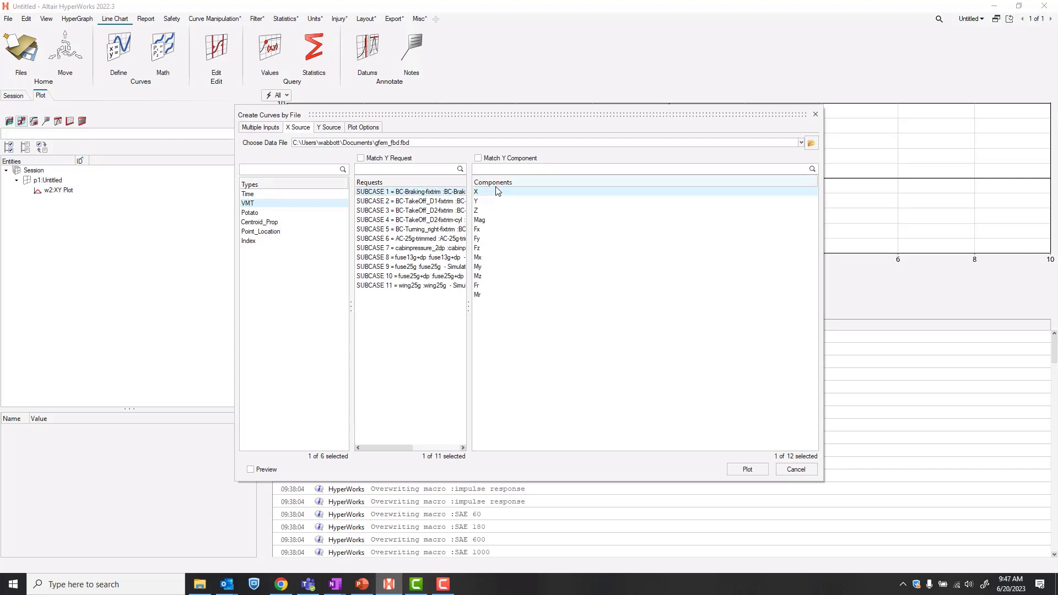
Plot Fz for all eleven subcases on the y axis, then close the dialog and message log
click(330, 128)
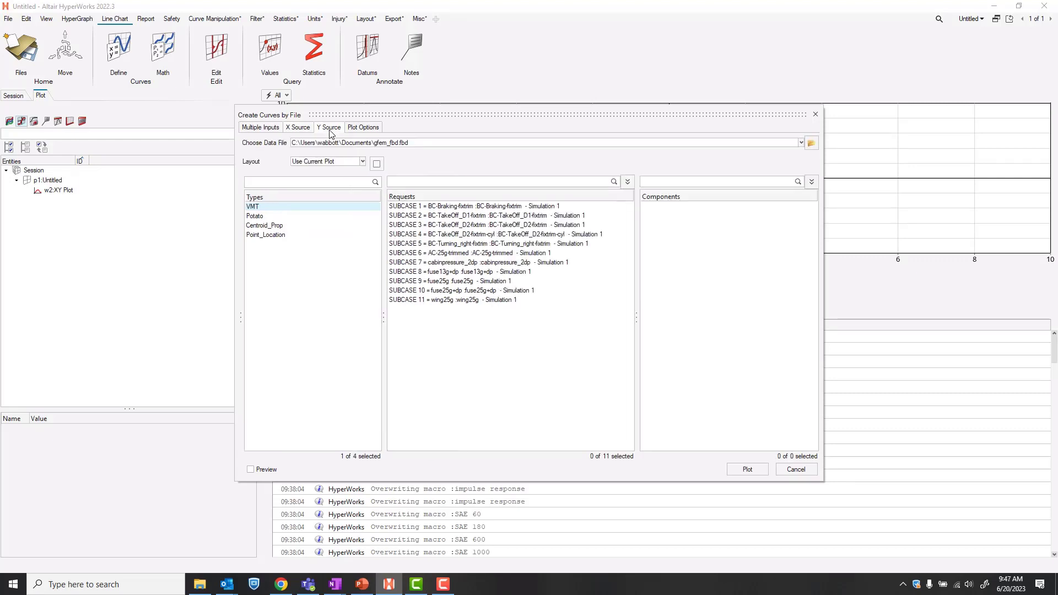
drag(467, 337, 454, 210)
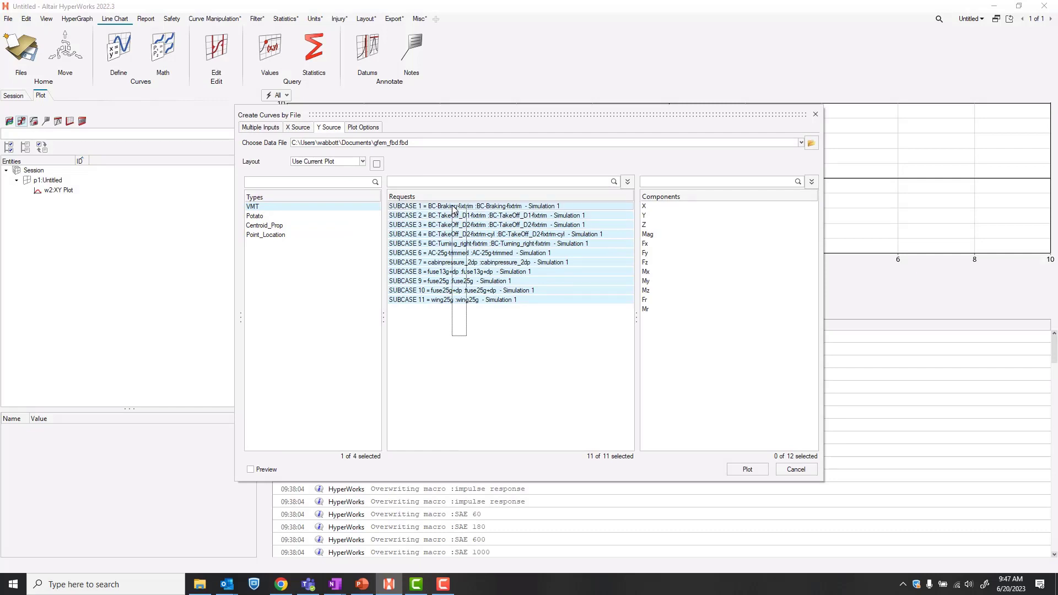
click(664, 264)
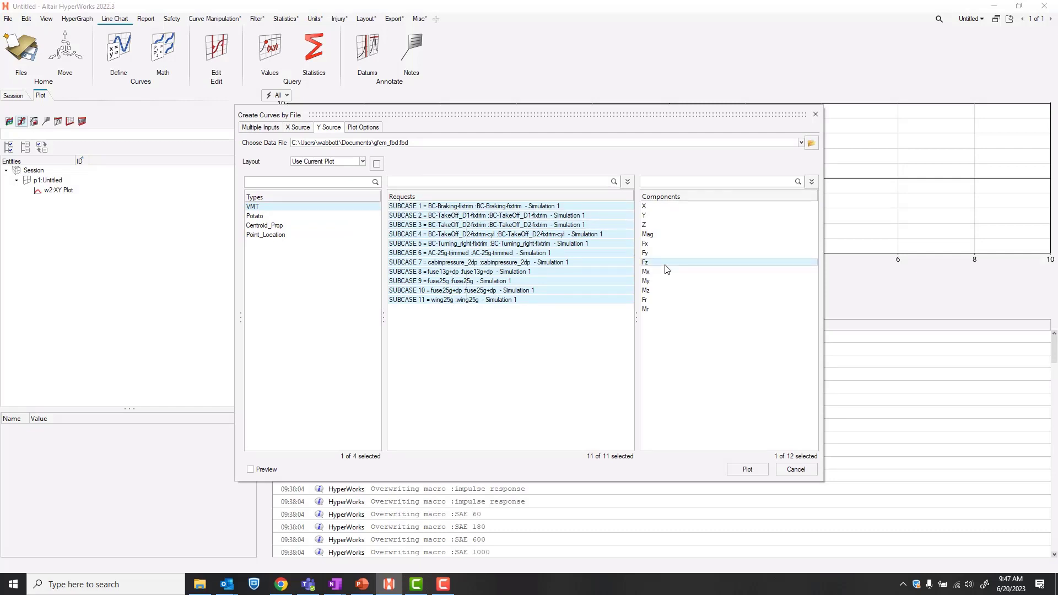
click(750, 470)
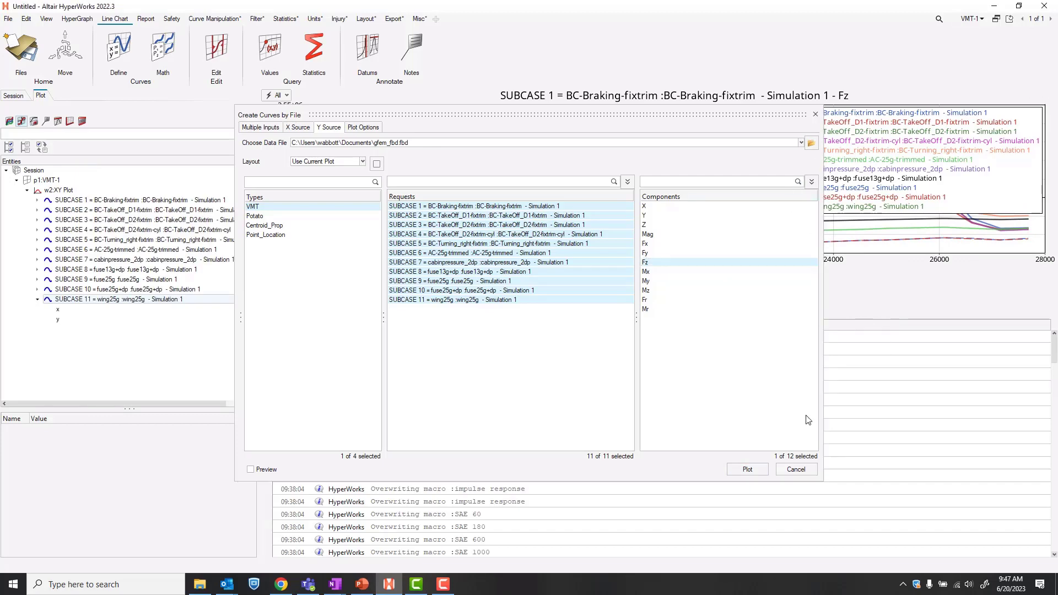
click(796, 470)
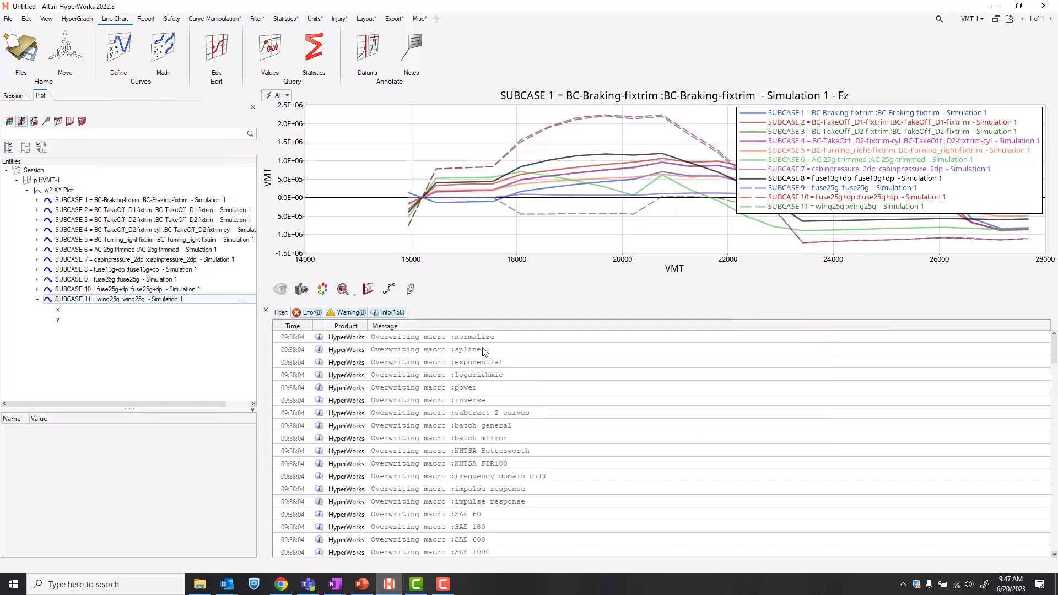
click(265, 311)
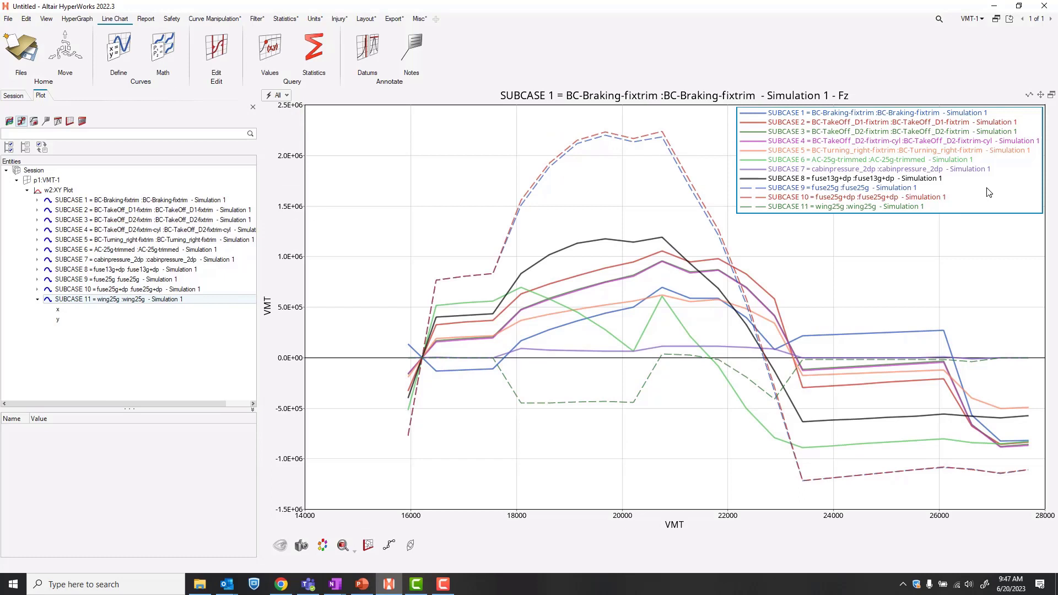